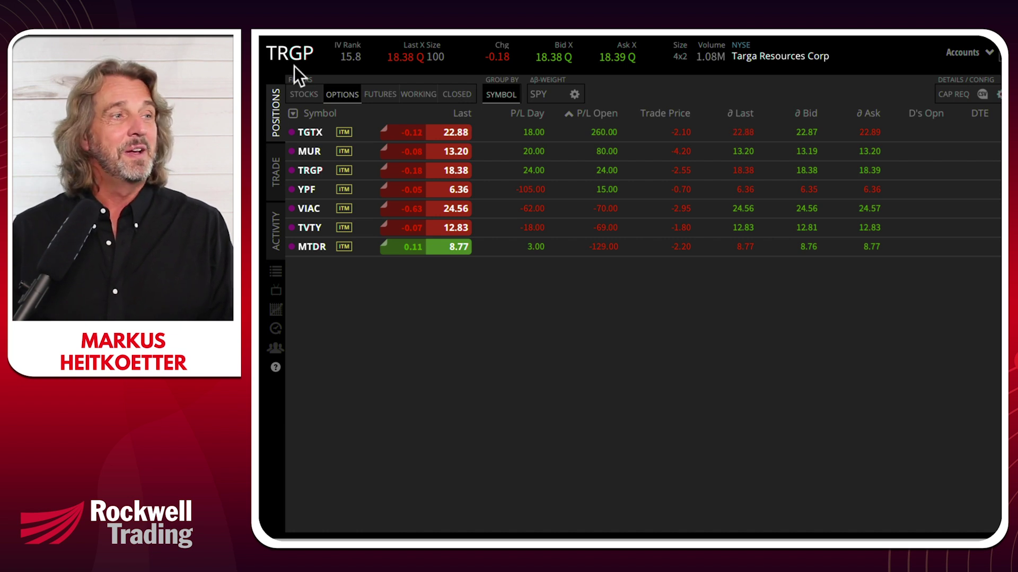
Enter TSLA in the symbol box to load Tesla's quote in the header
mouse_move(293, 59)
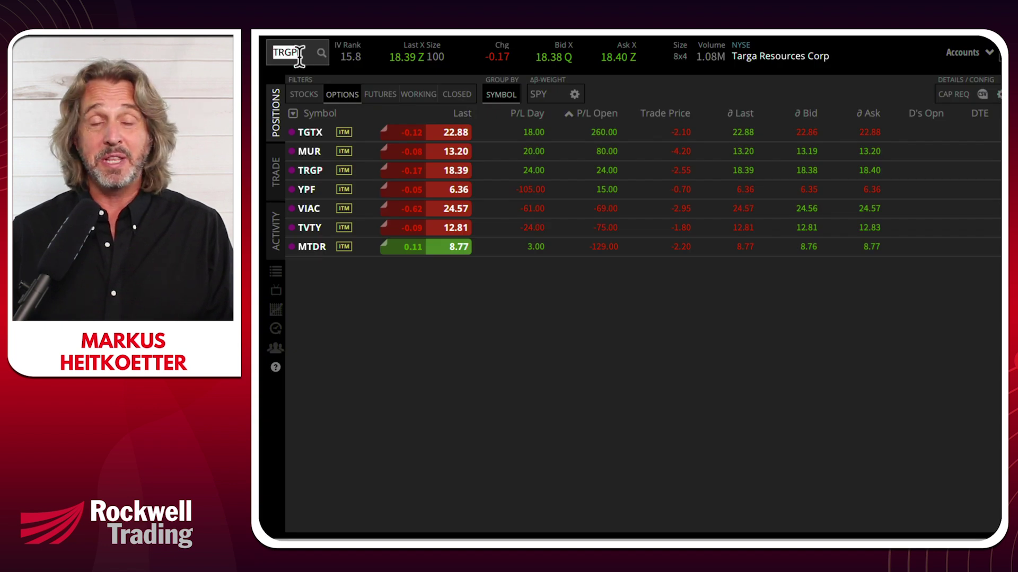
text(TSLA)
key(Return)
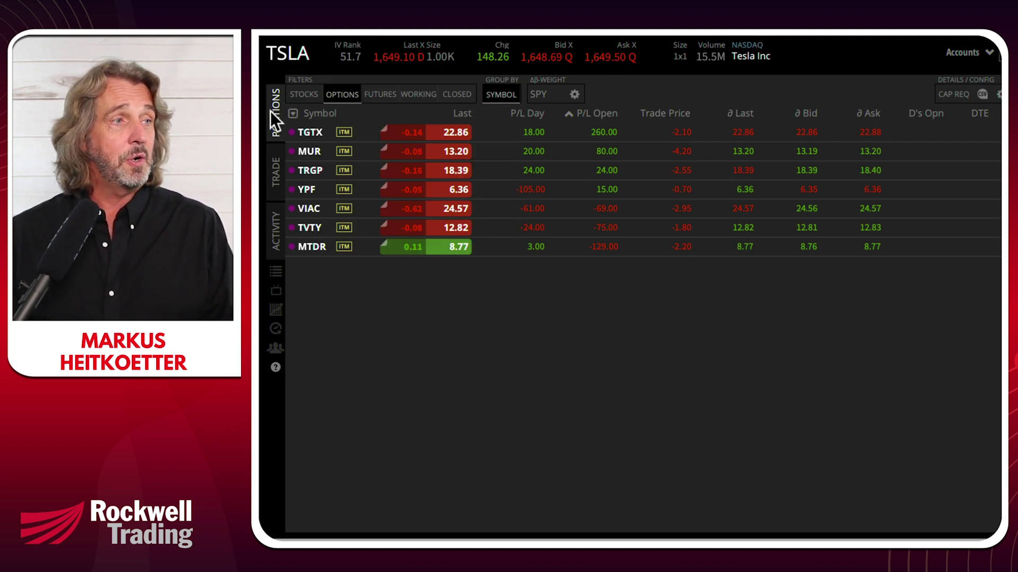
Show the TSLA option chain on the Trade page and open the Strategy list
click(275, 167)
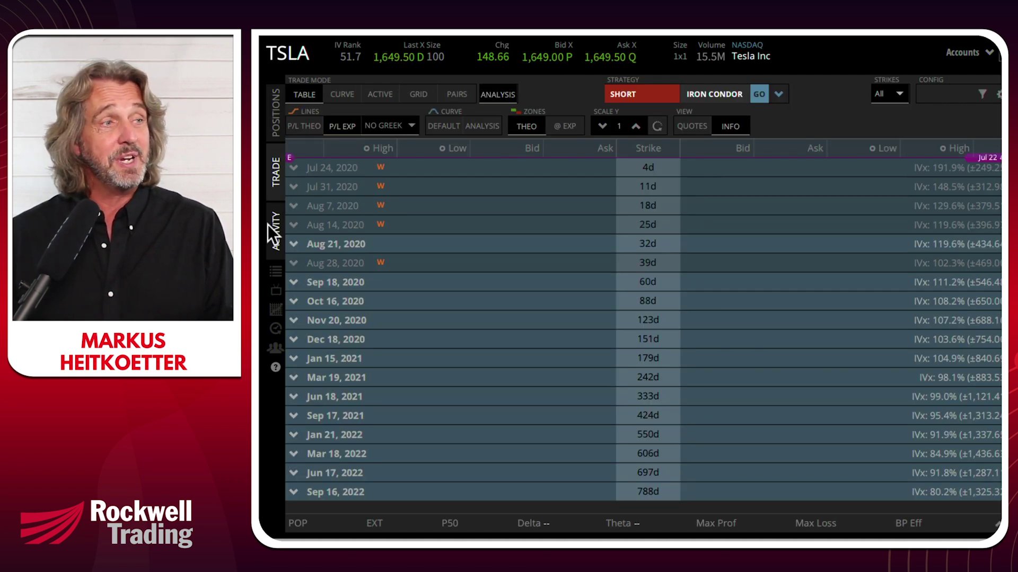
click(276, 117)
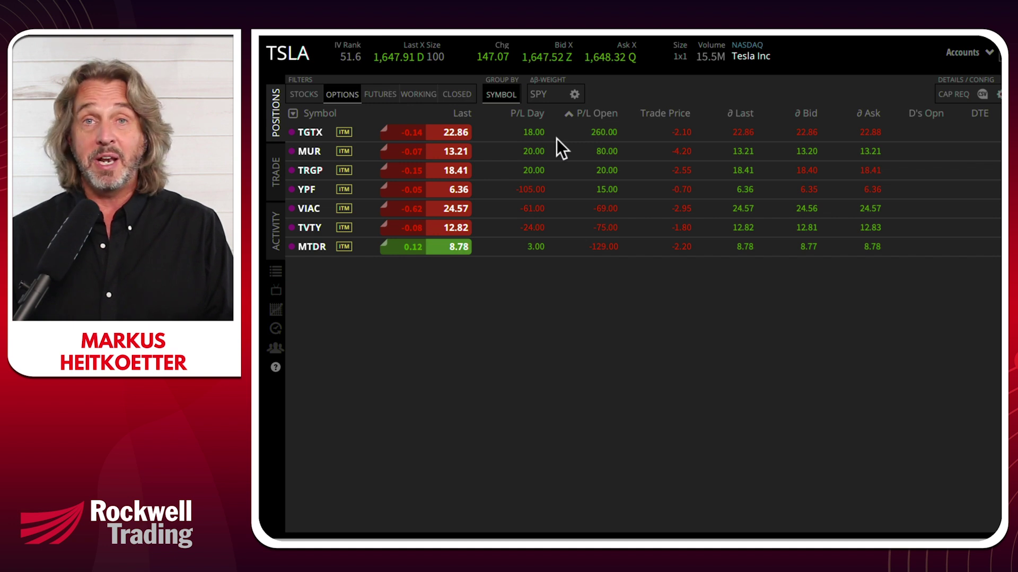
click(276, 175)
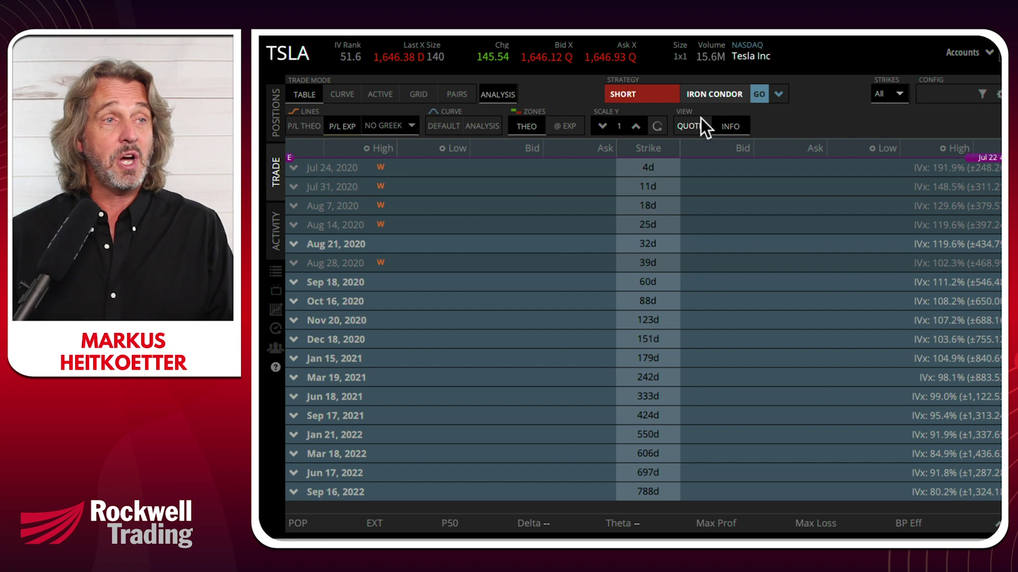
click(777, 95)
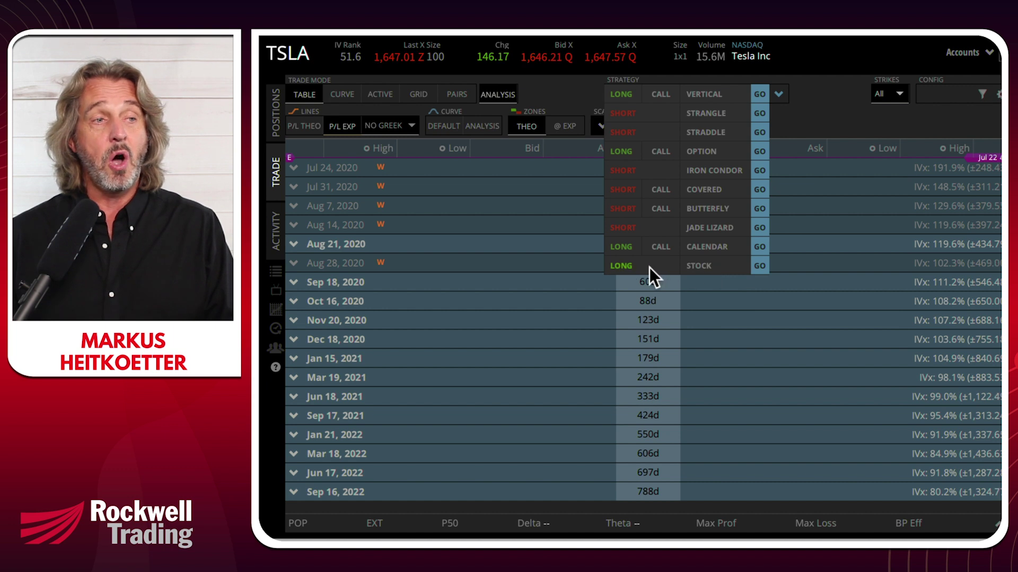
Build a long TSLA stock order from the STOCK strategy row
click(621, 266)
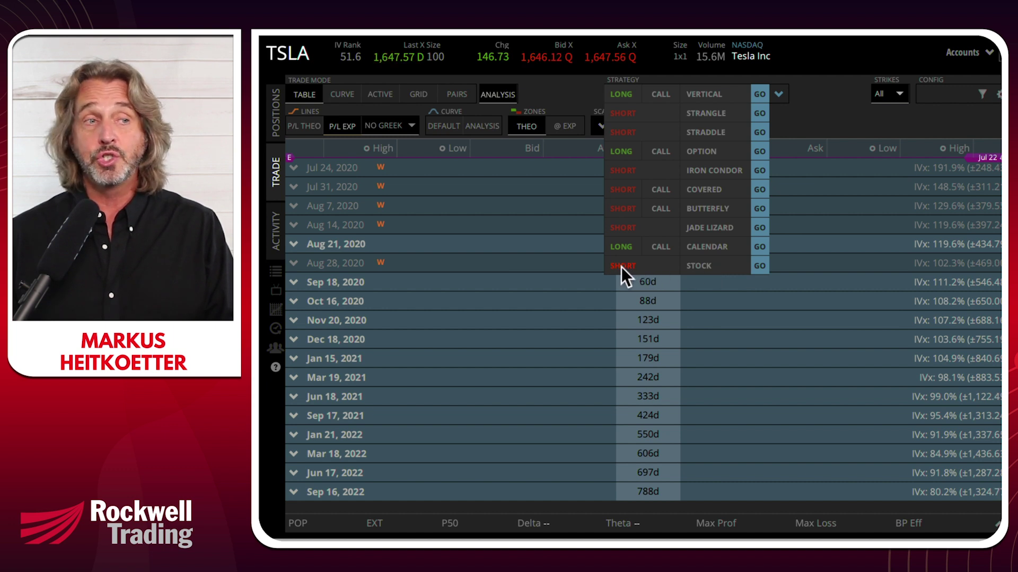
click(621, 267)
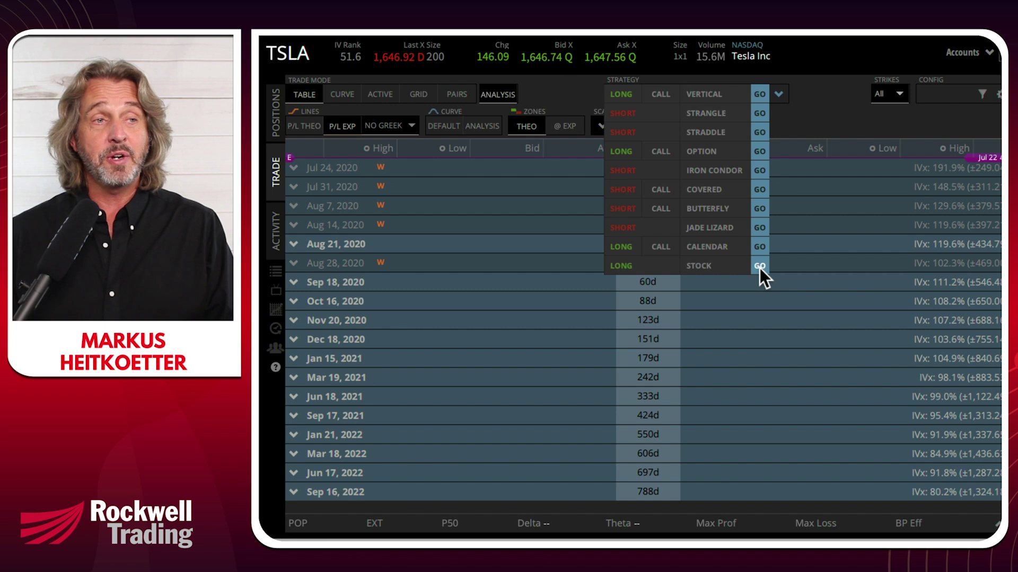
click(759, 266)
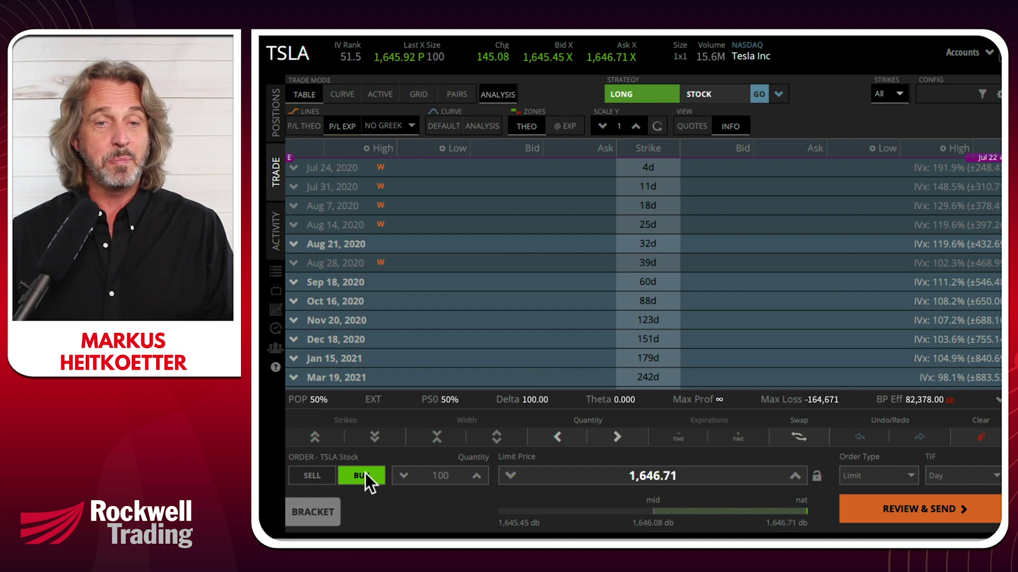
Keep the TSLA stock ticket on BUY and change its quantity from 100 to 10 shares
click(314, 476)
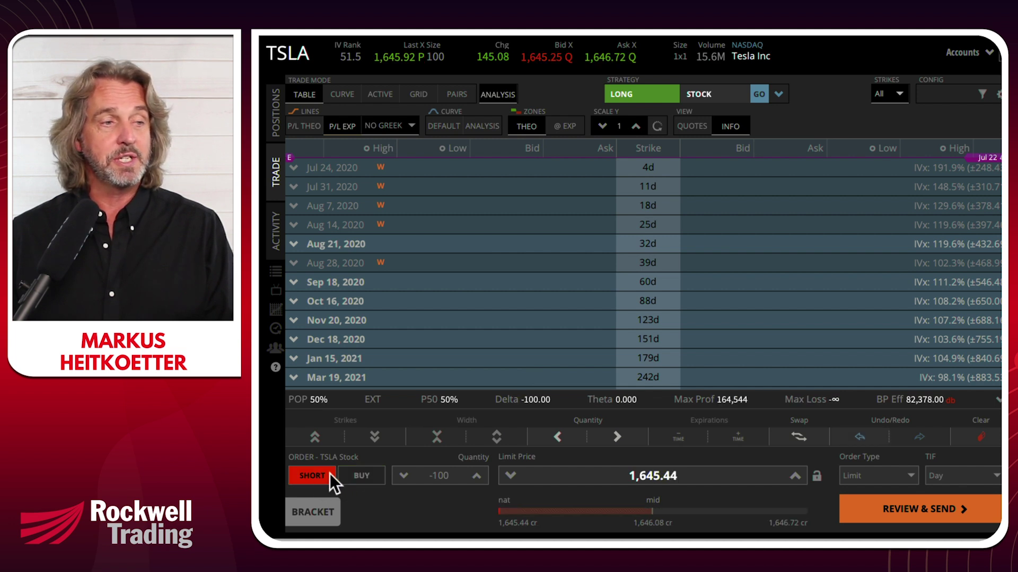
click(361, 475)
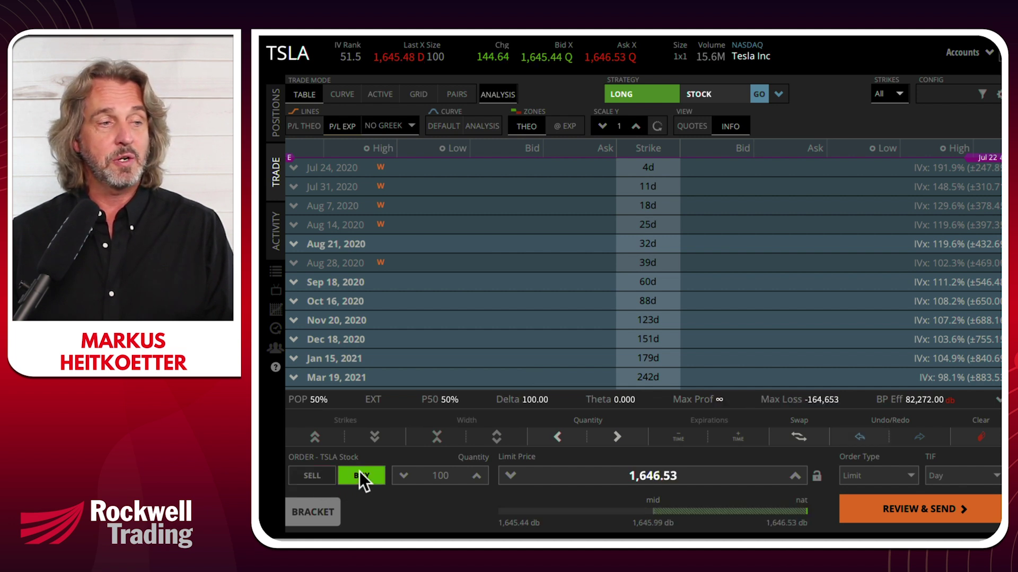
click(306, 475)
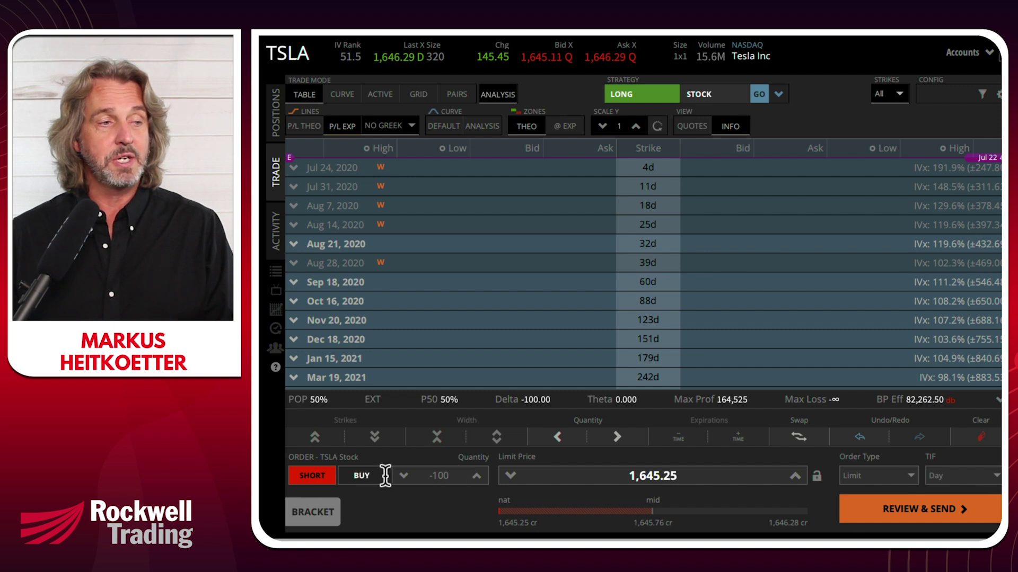
click(360, 476)
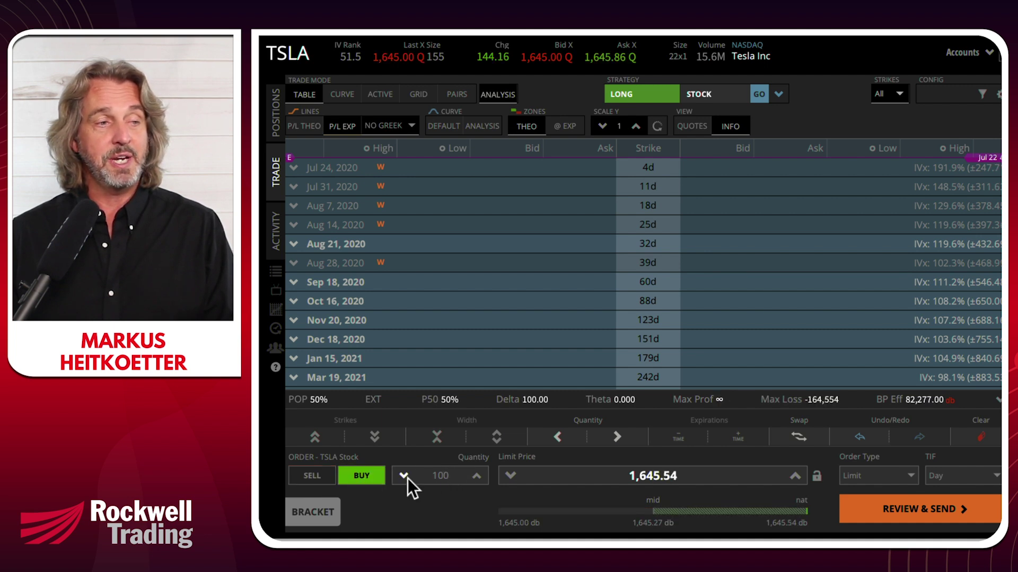
double_click(449, 475)
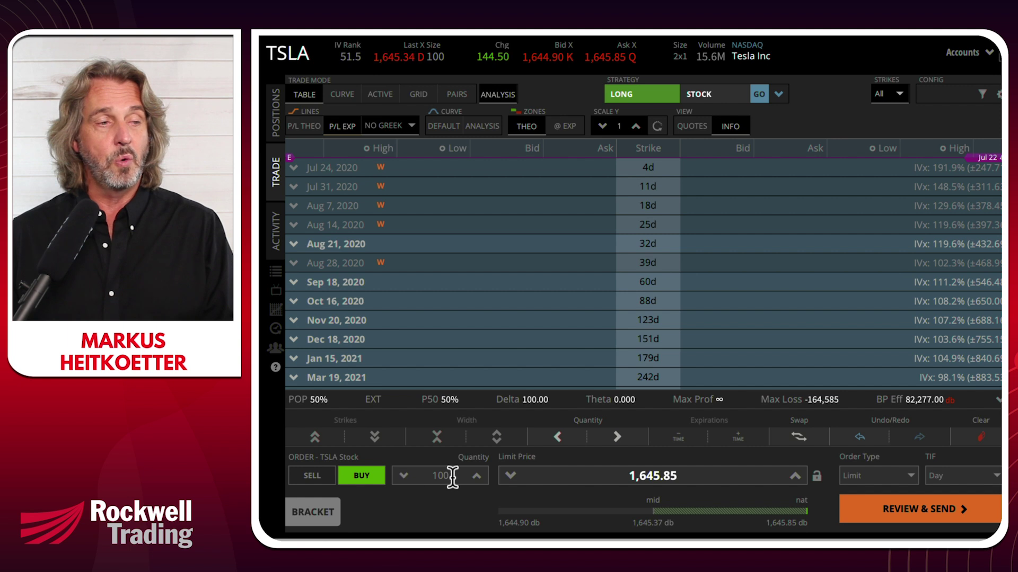
key(BackSpace)
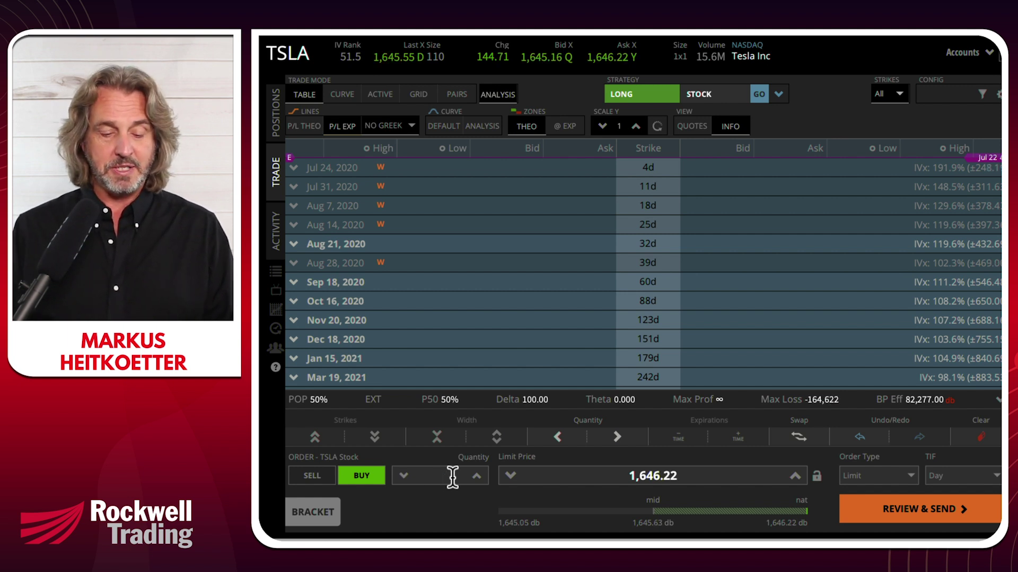
text(10)
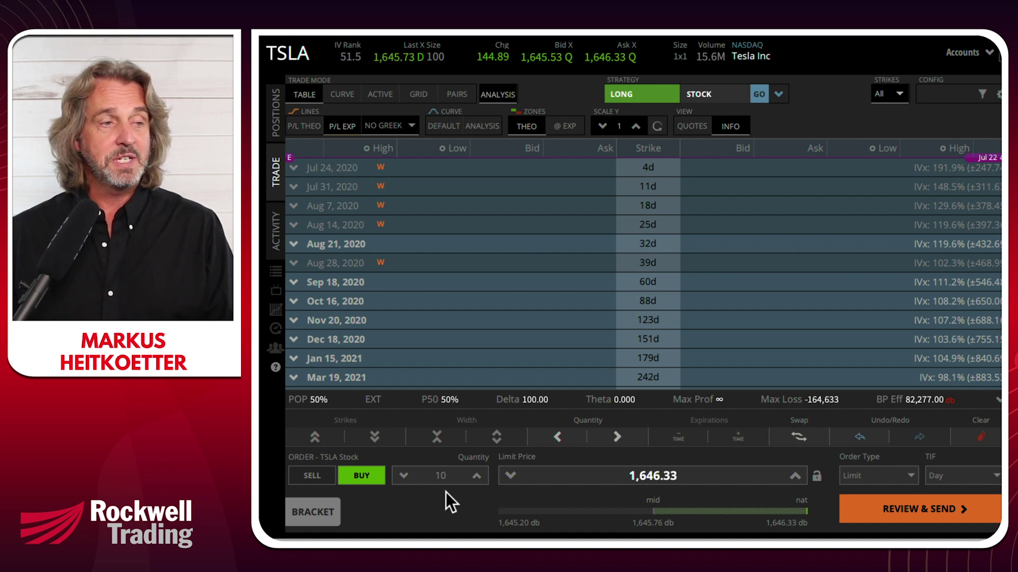
click(646, 475)
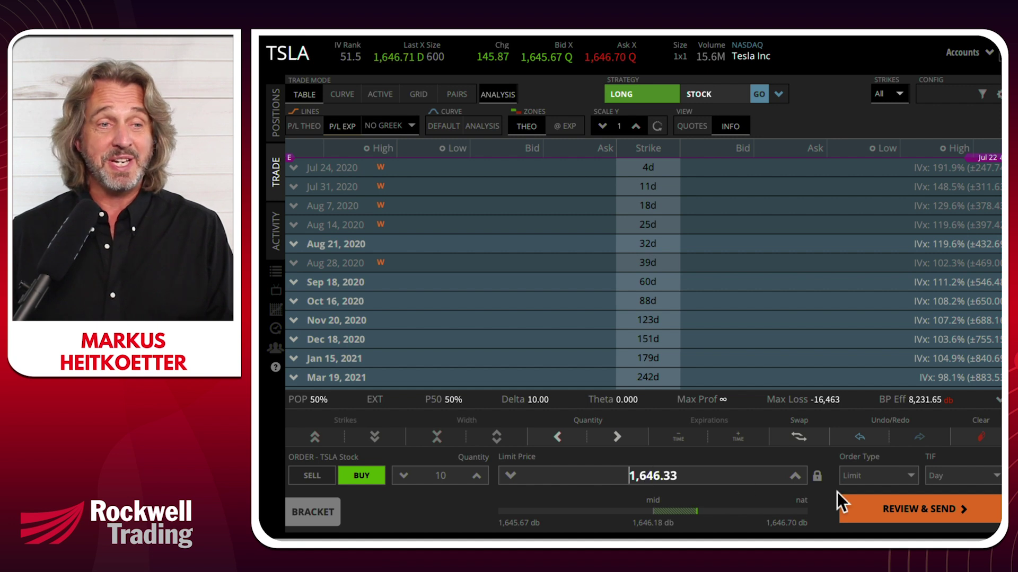
click(879, 475)
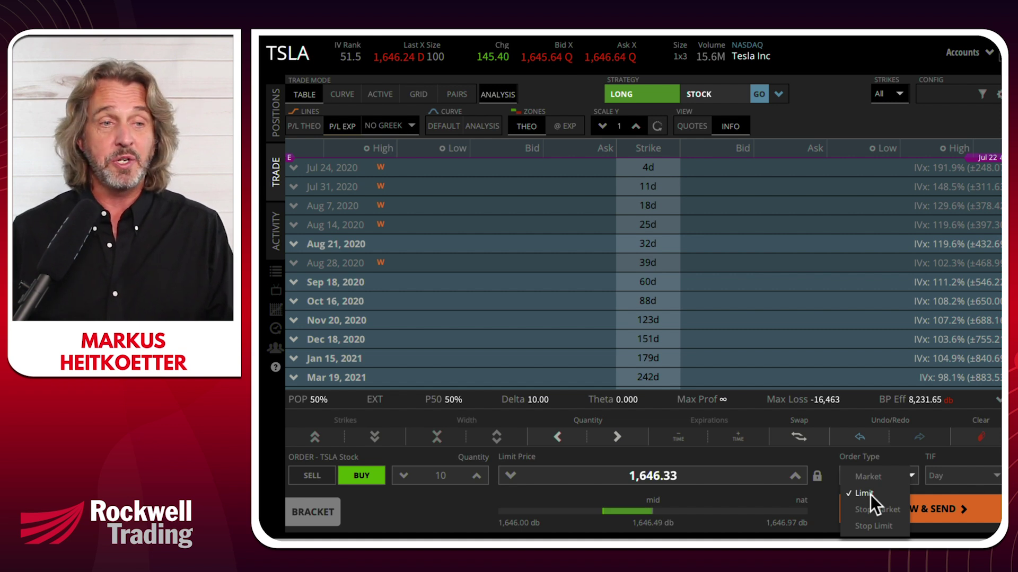
Keep the 10-share TSLA buy as a Limit, Day order and bring up its review
click(912, 477)
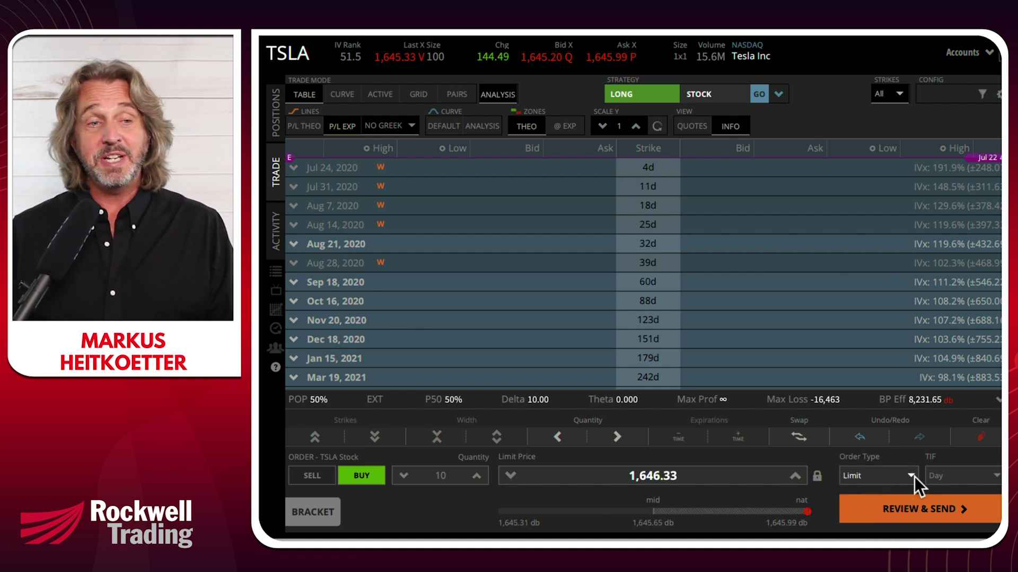
click(944, 477)
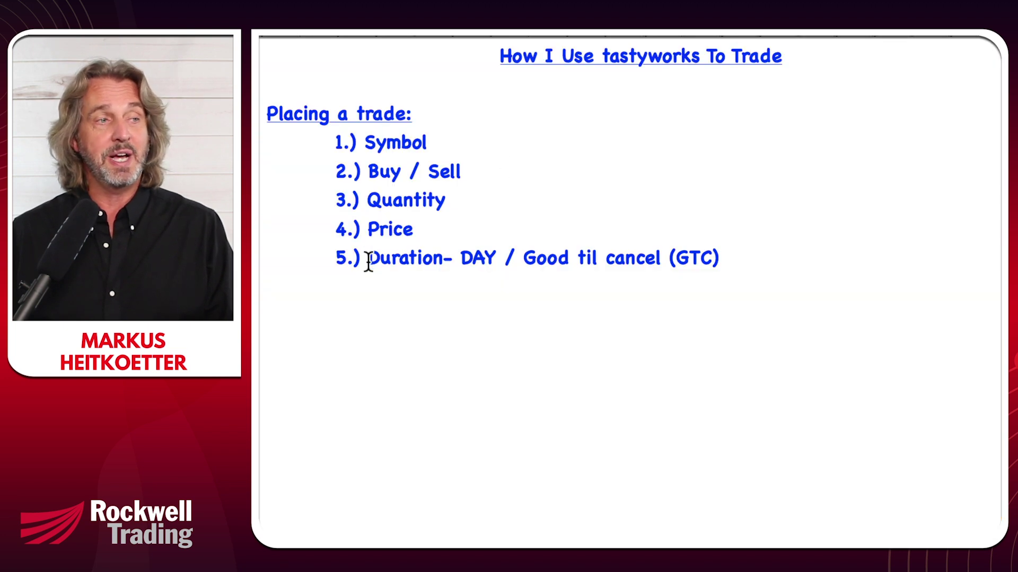
drag(368, 262, 482, 270)
click(479, 272)
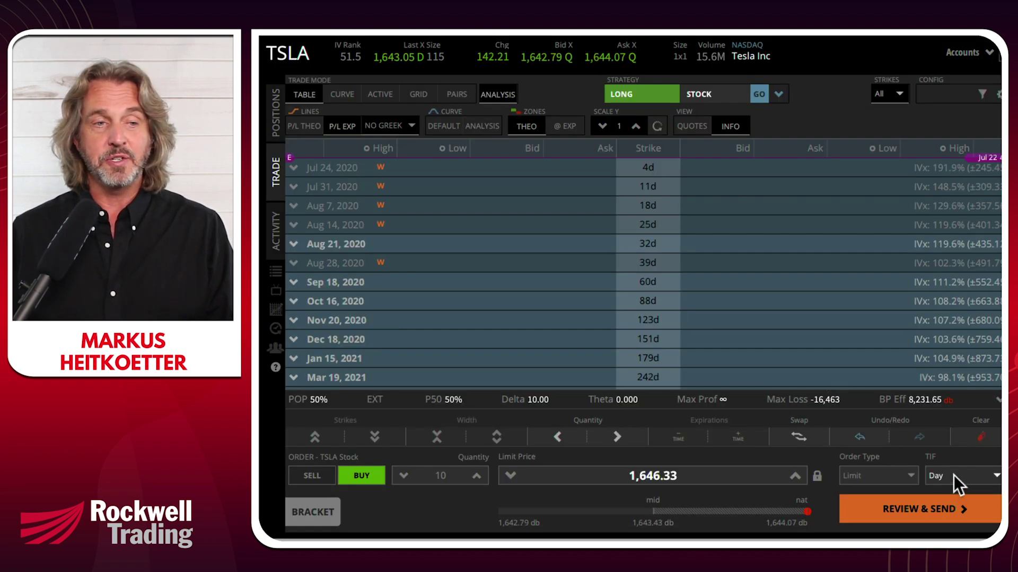
click(953, 474)
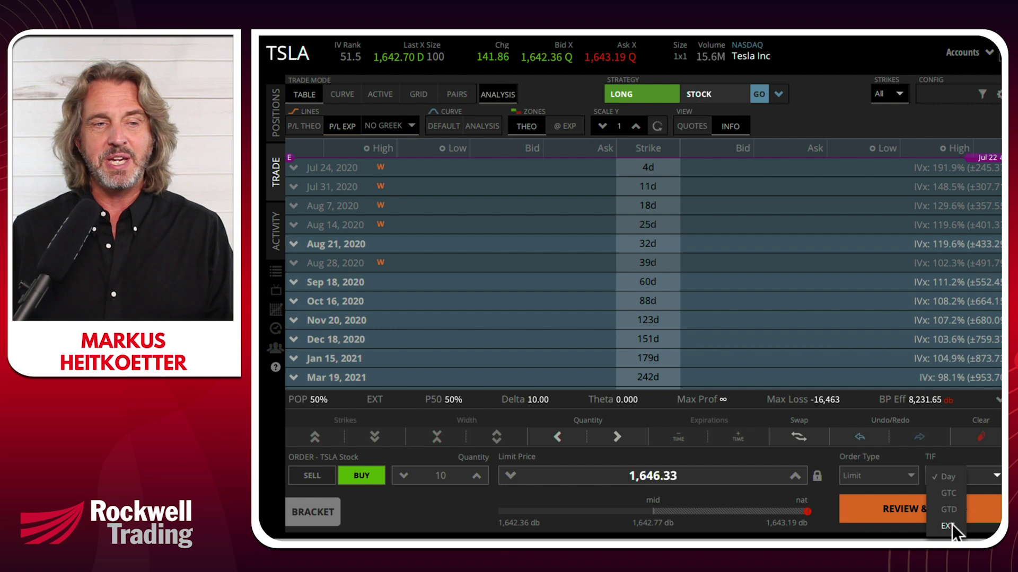
click(819, 500)
click(901, 510)
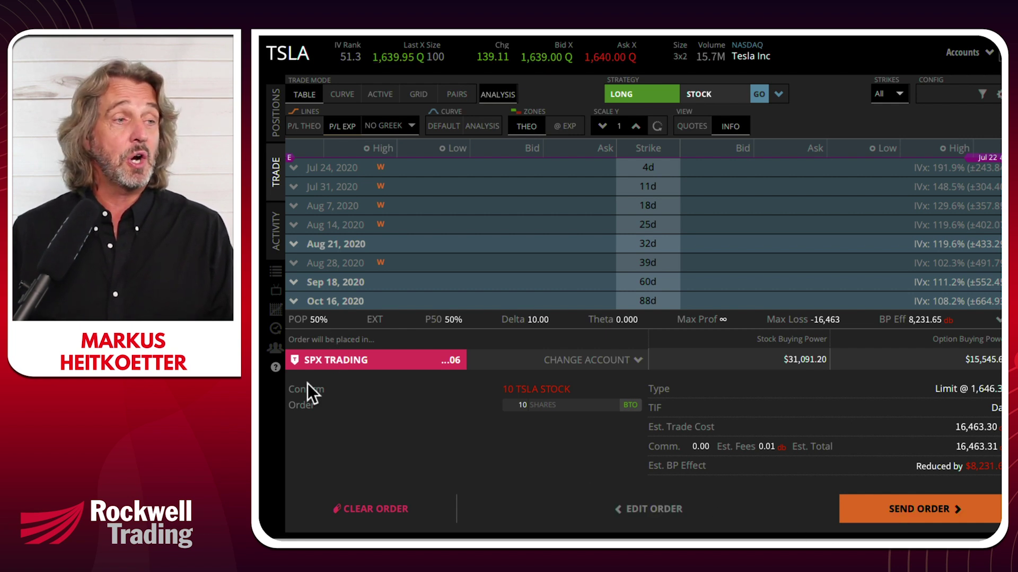
Clear the reviewed 10-share TSLA order from the confirmation panel without sending it
click(385, 512)
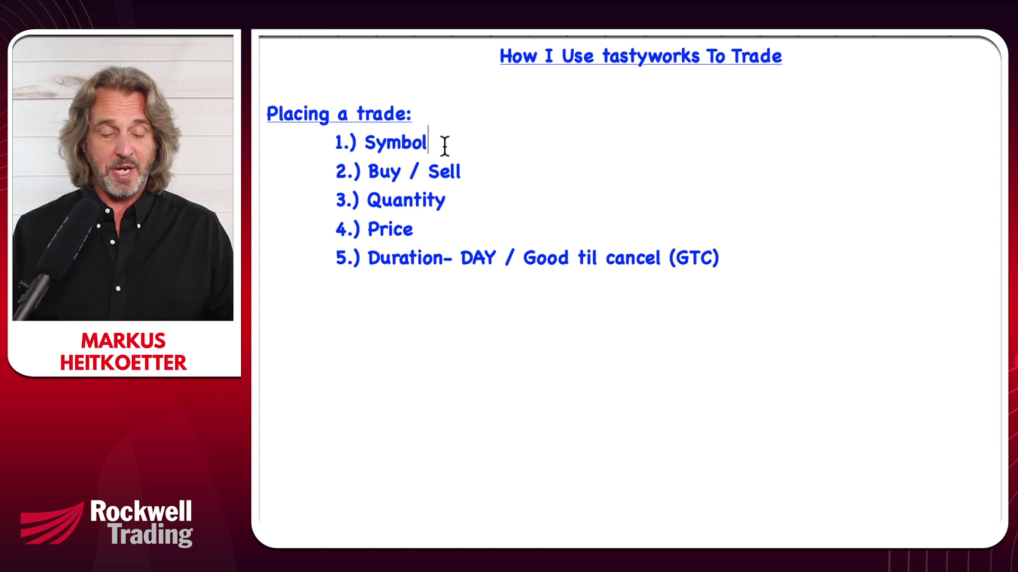
Add a '- Expiration' line under '1.) Symbol' in the trade checklist
key(Return)
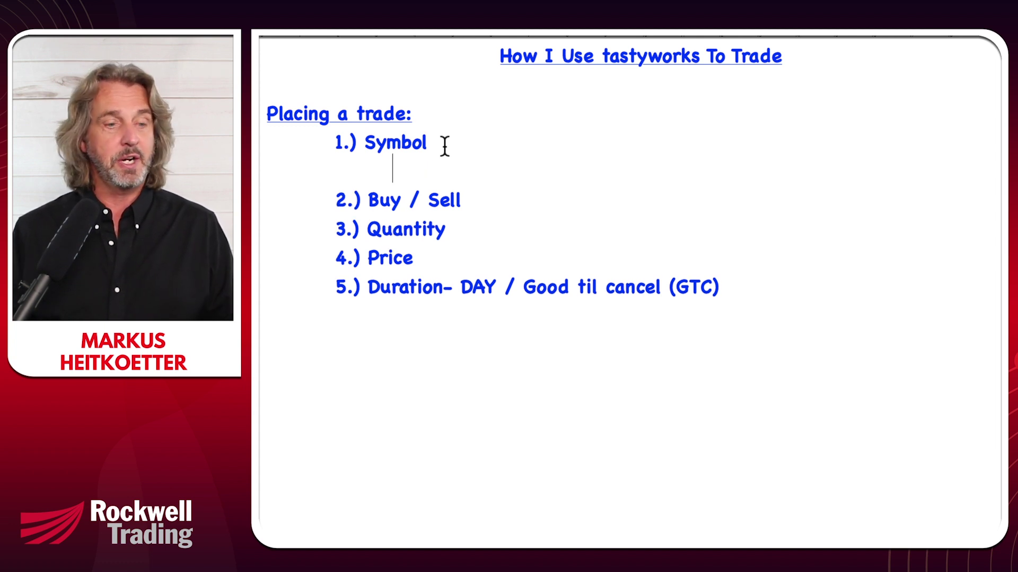
text(- Expiration)
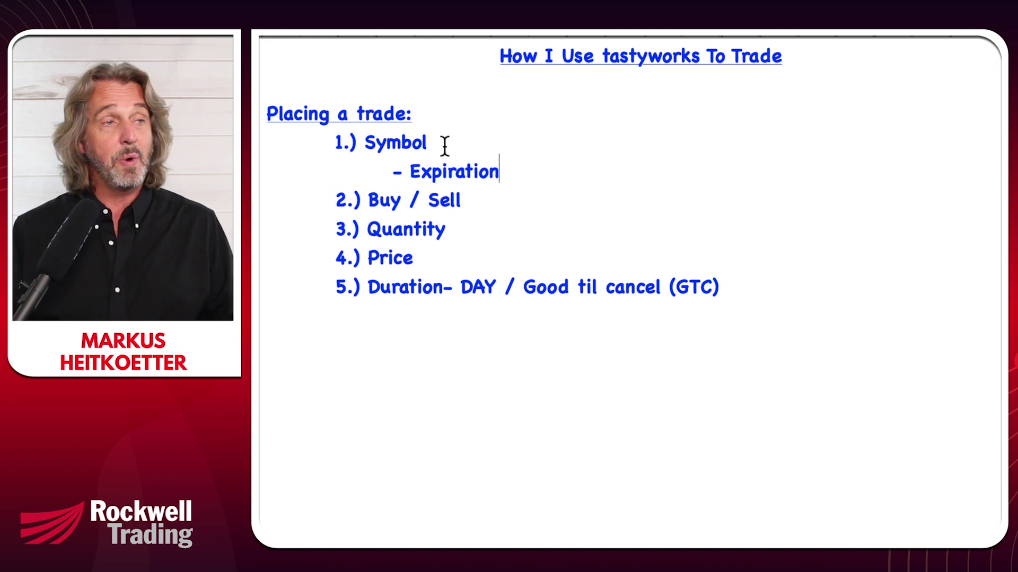
key(Return)
Add indented '- Call / Put' and '- Strike Price' sub-points below Expiration
key(Tab)
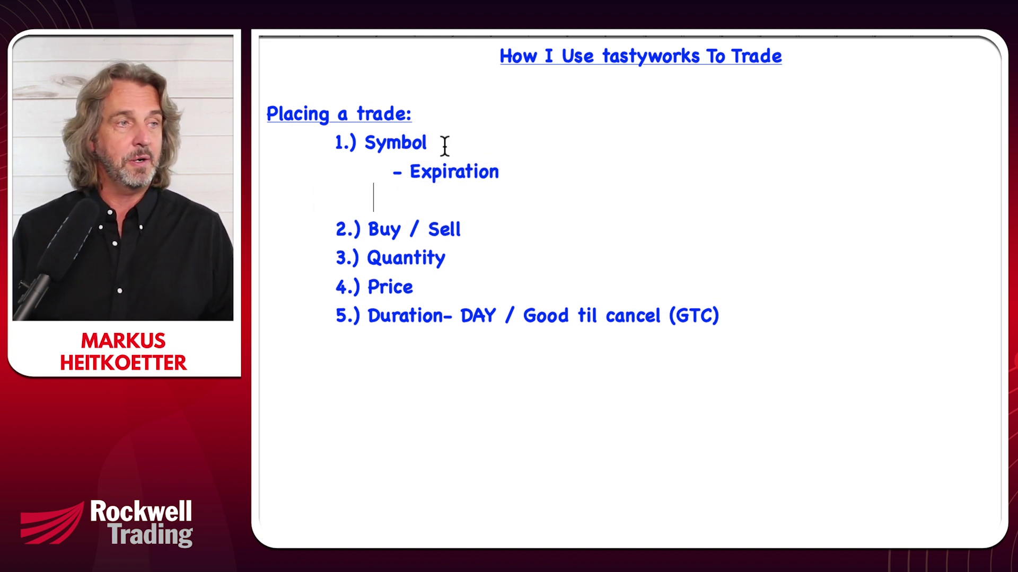
text(- Call / )
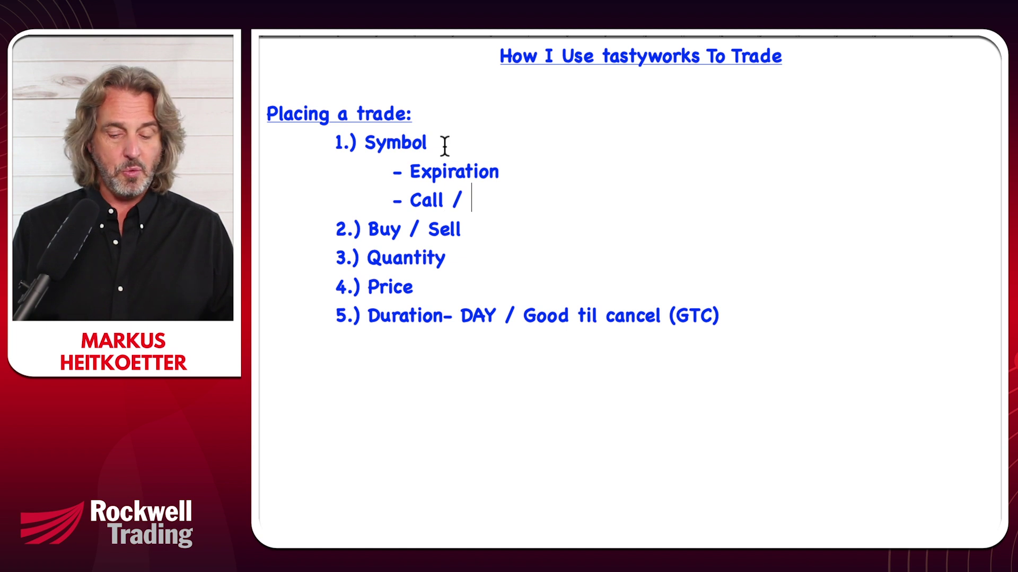
text(Put)
key(Return)
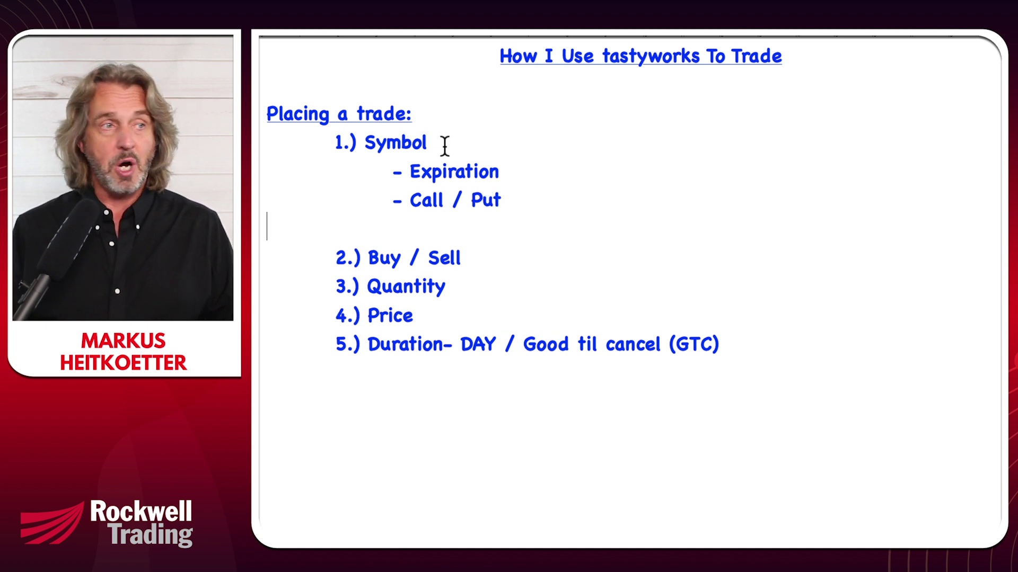
key(Tab)
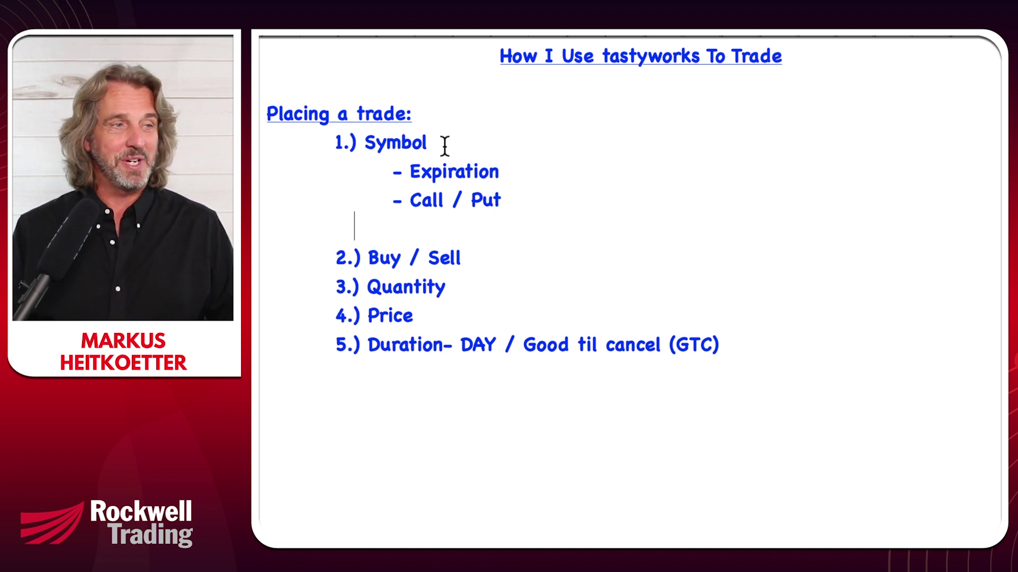
key(Tab)
text(- Strile)
key(BackSpace)
key(BackSpace)
text(ke Pr)
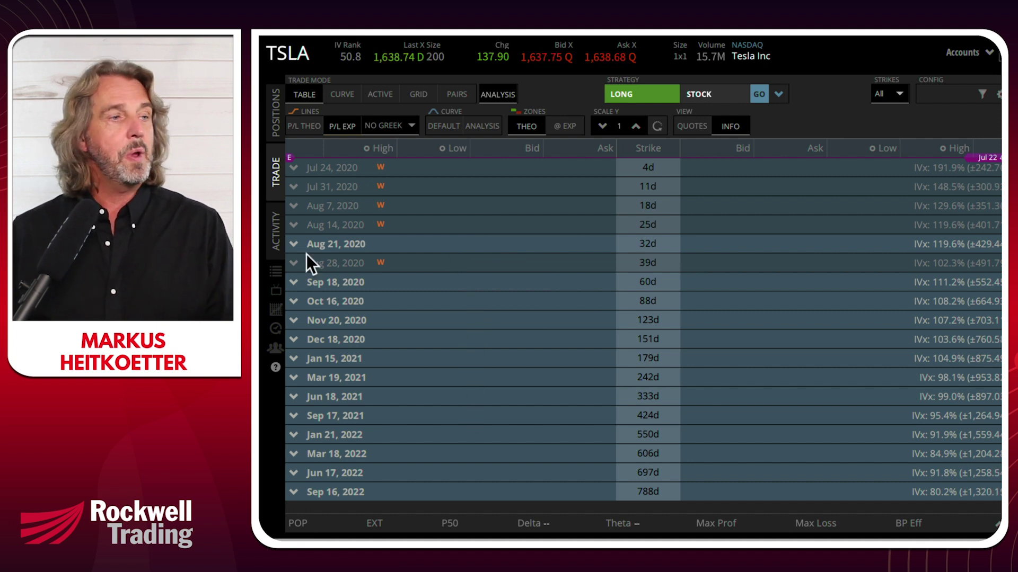
Expand the Aug 21, 2020 chain and buy one 1800 call at its ask price
click(294, 245)
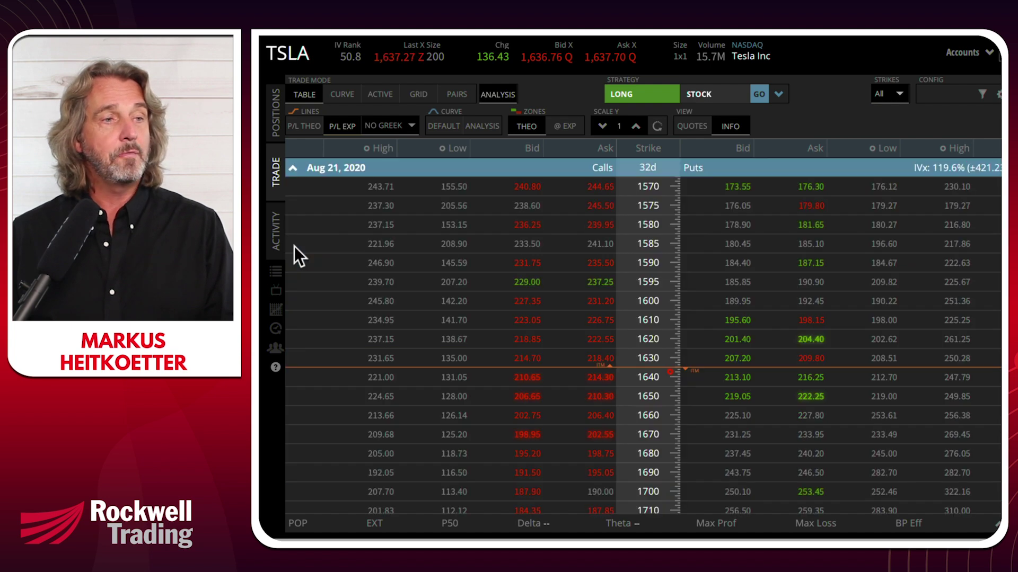
scroll(603, 271, down, 6)
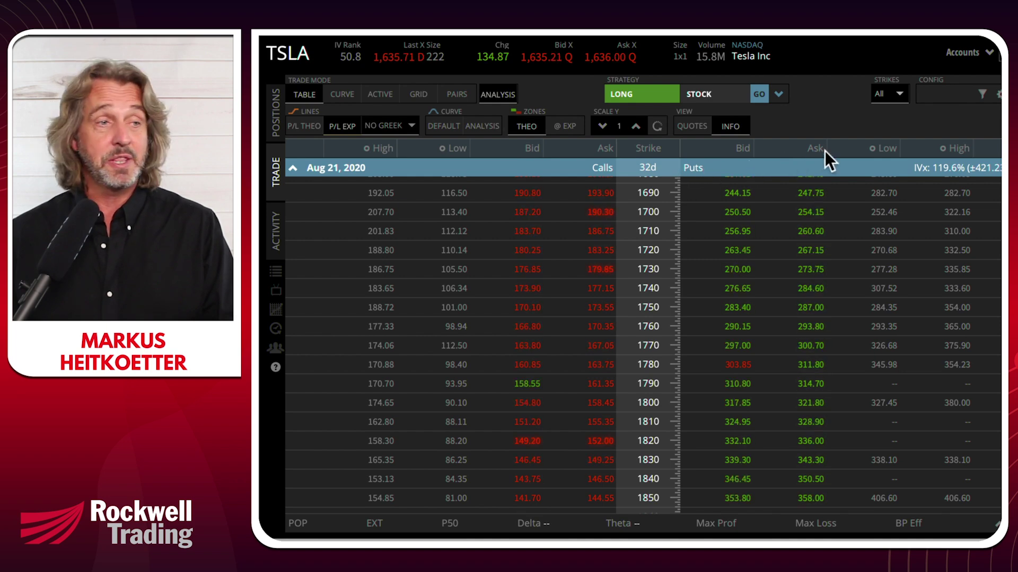
click(593, 402)
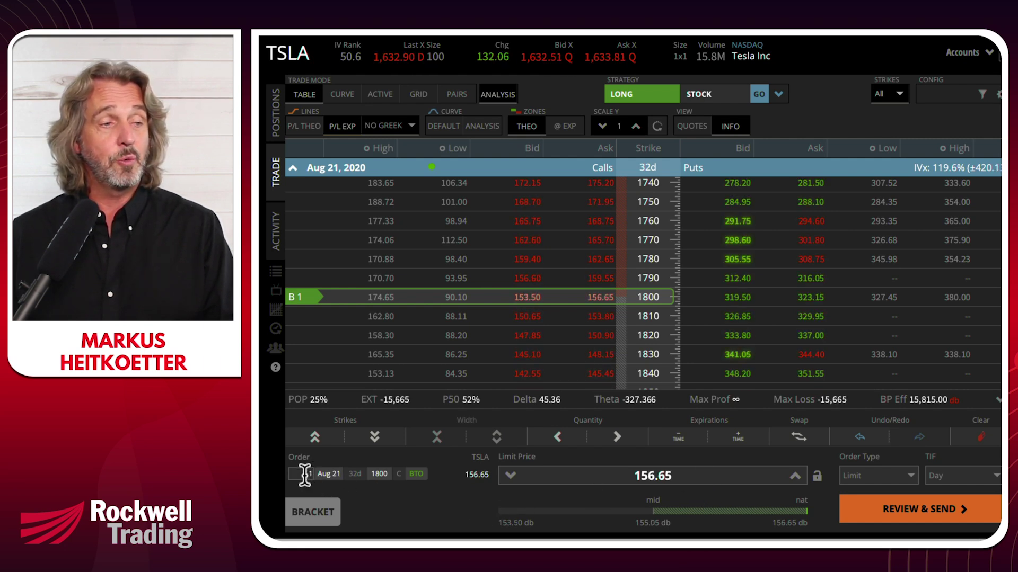
Raise the 1800 call order to 2 contracts, keeping Limit as the order type
click(616, 438)
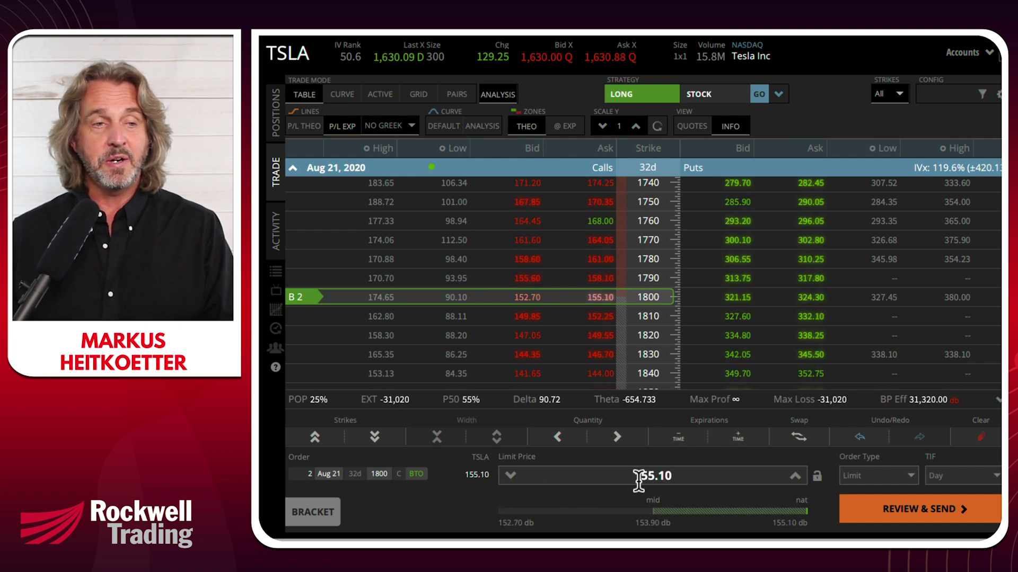
click(874, 476)
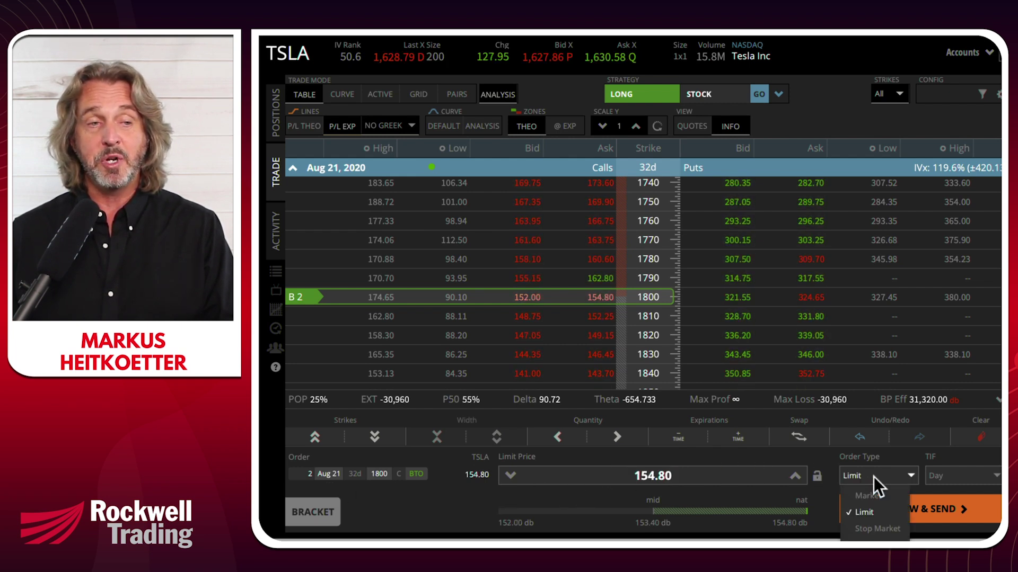
click(867, 512)
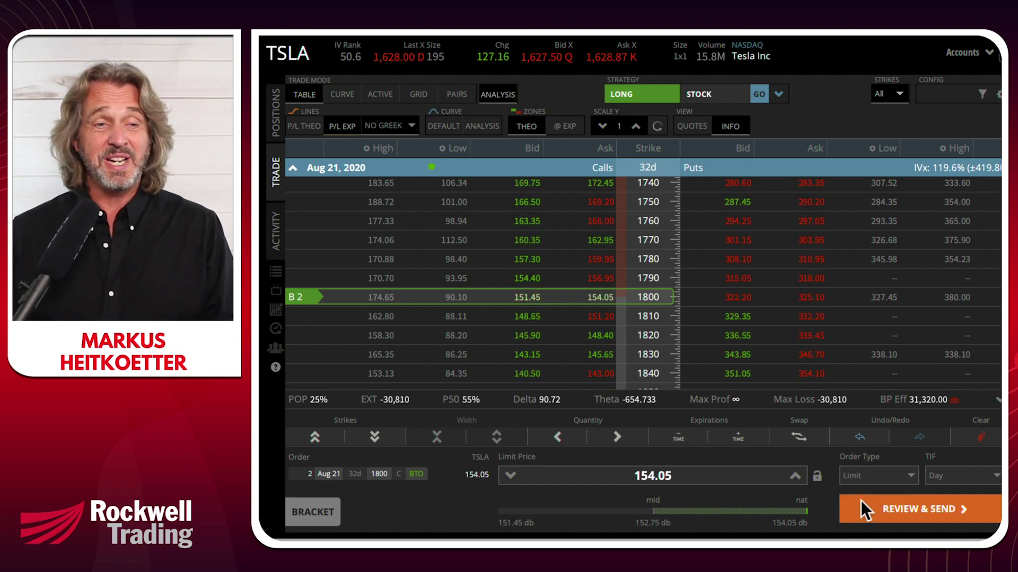
click(881, 506)
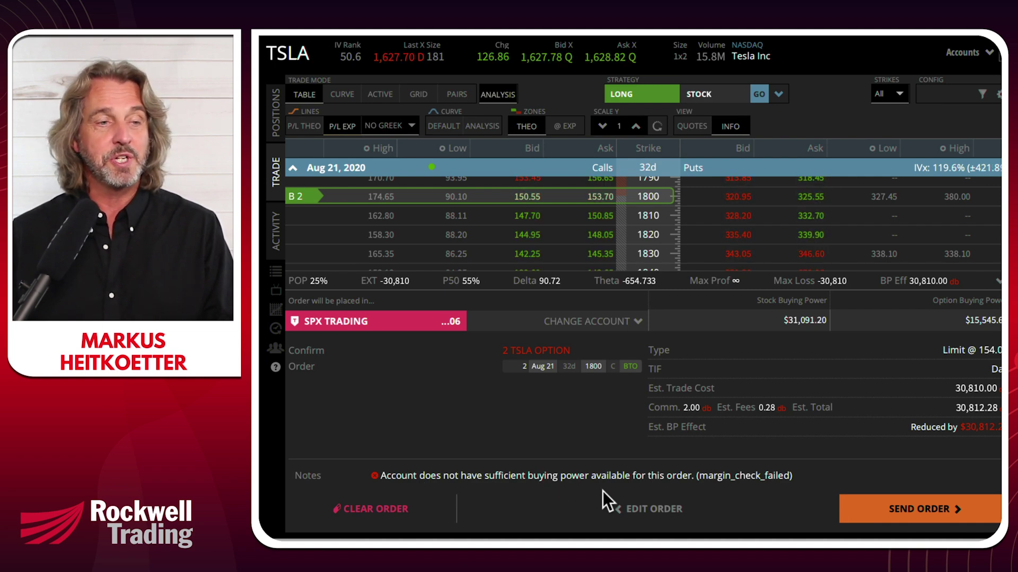
click(642, 510)
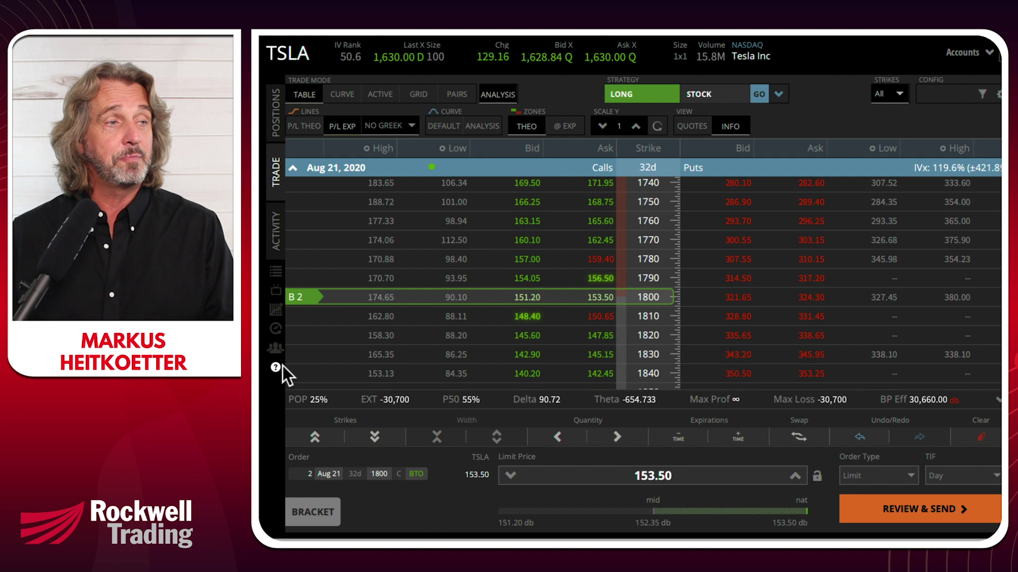
Toggle the 1800 call row's B 2 marker until the ticket reads S 2
click(300, 297)
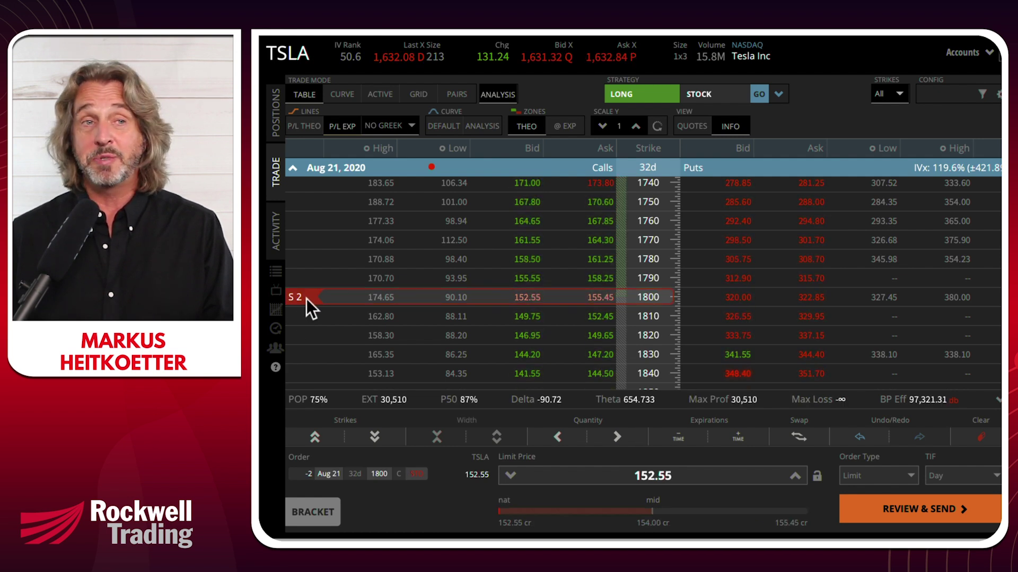
click(307, 298)
click(307, 298)
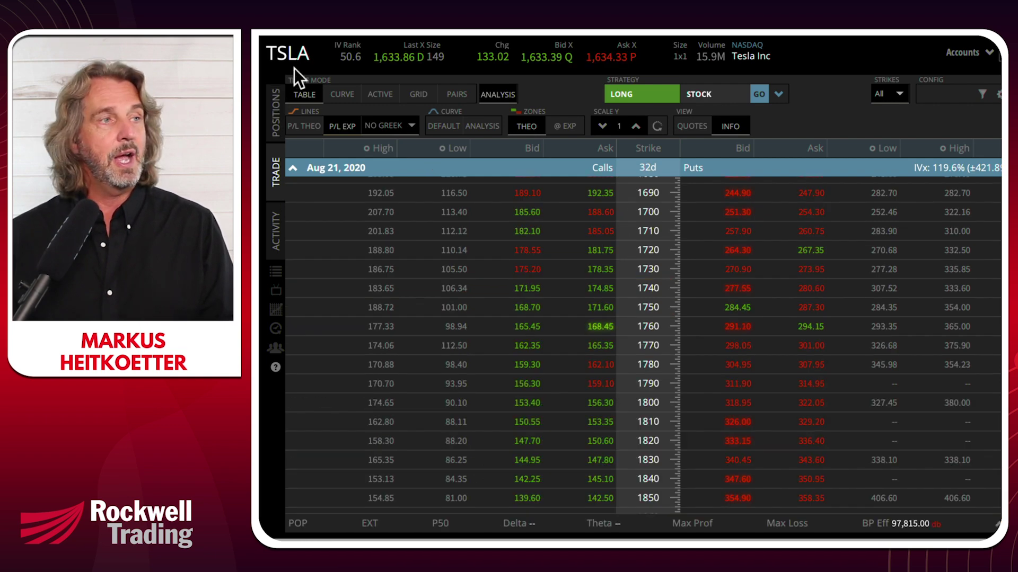
Load AAPL and start a buy of the Aug 21, 2020 420 call at 6.10
click(295, 55)
text(AAPL)
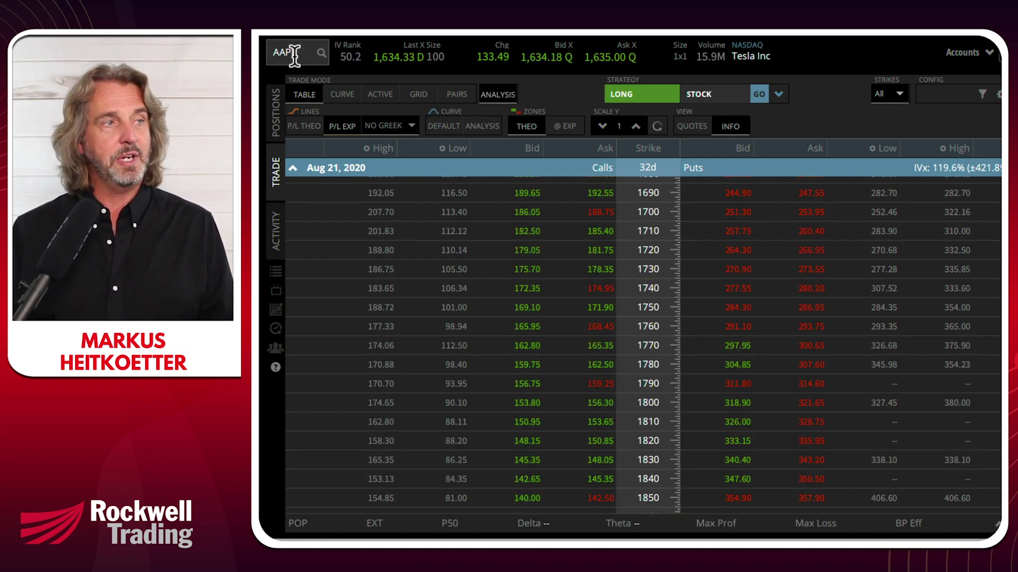
key(Return)
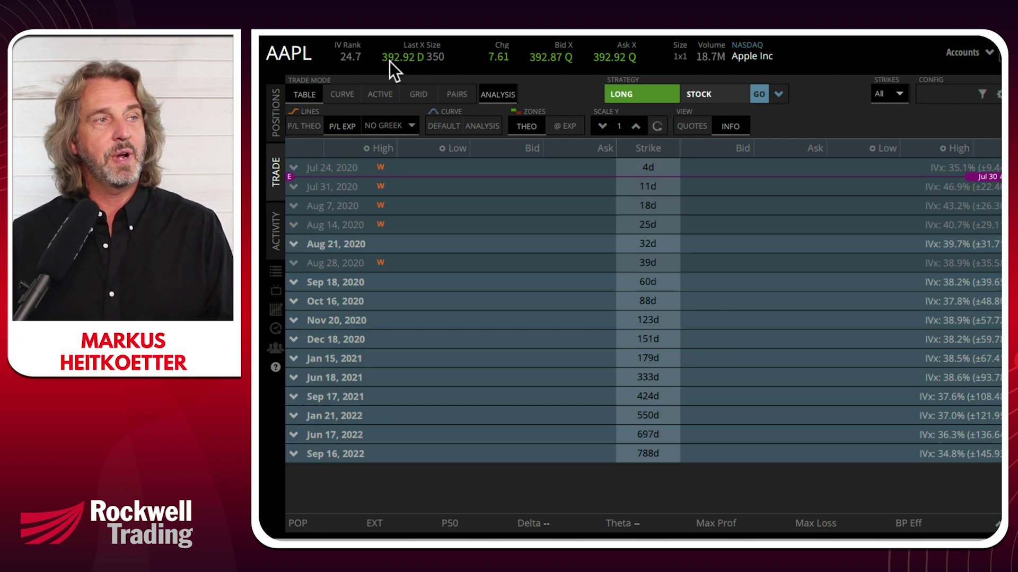
click(293, 245)
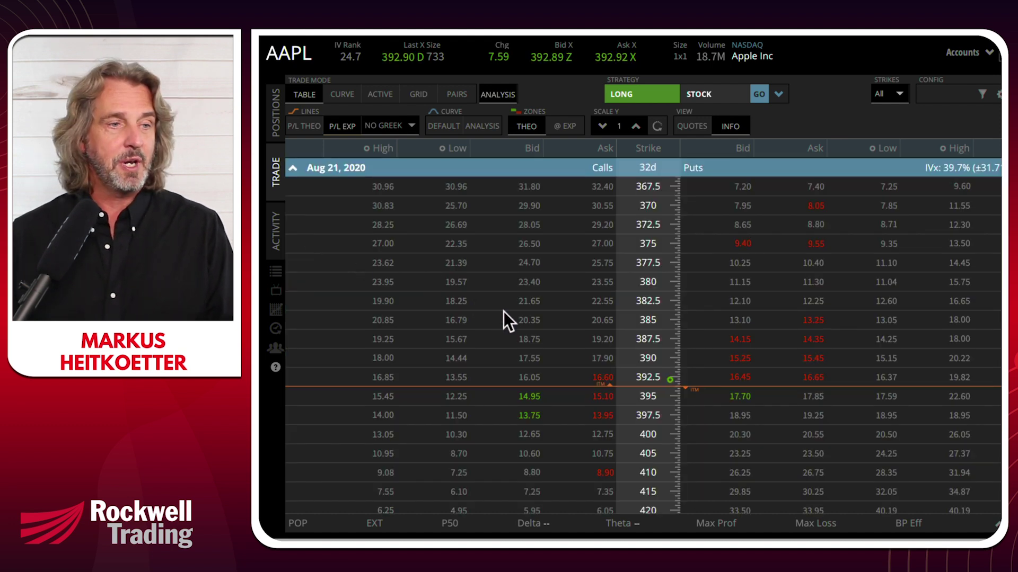
scroll(645, 430, down, 2)
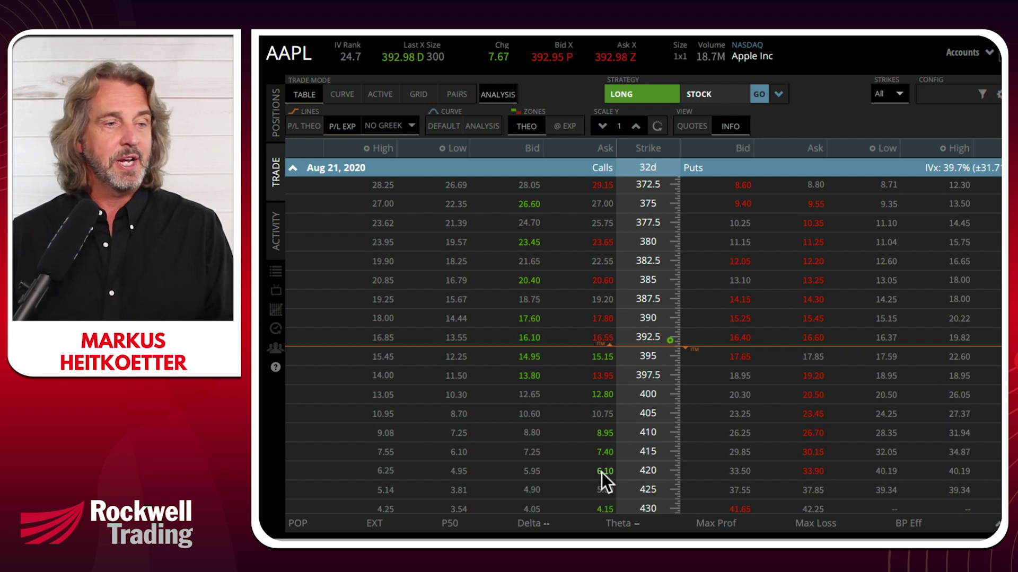
click(603, 472)
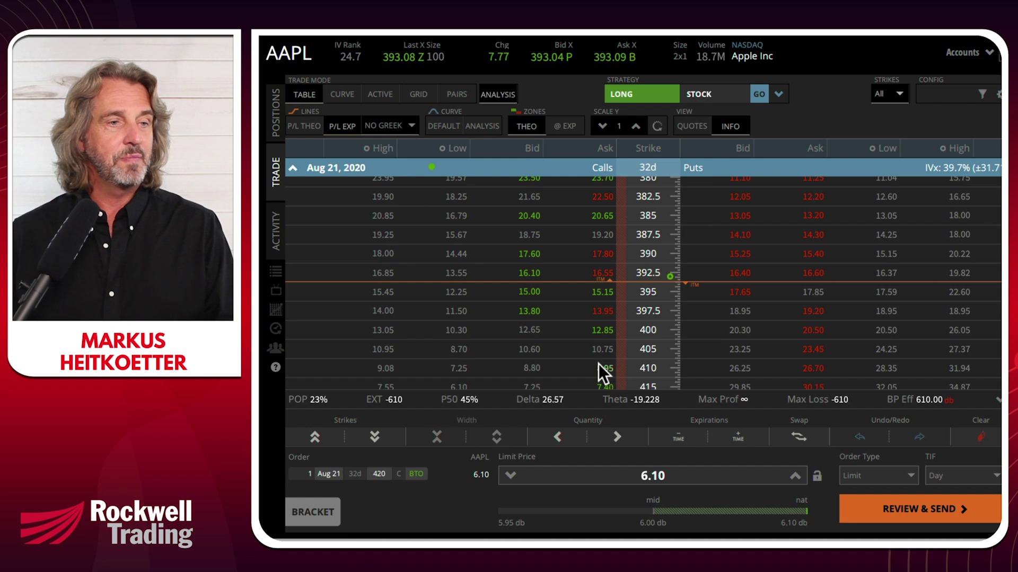
Set the AAPL 420 call to buy 1 contract at 6.15 and review it (total 616.14)
scroll(599, 364, down, 4)
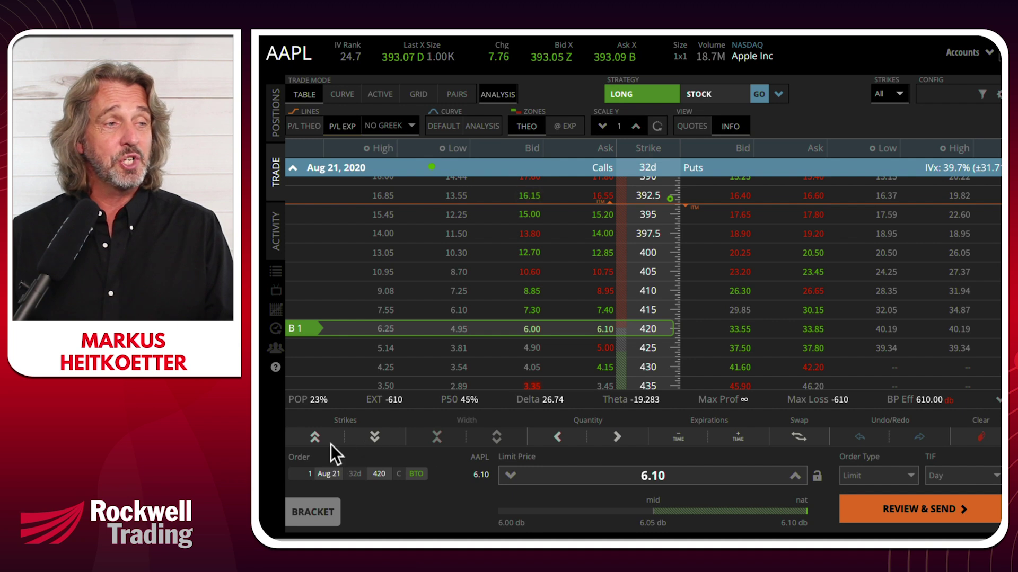
click(615, 438)
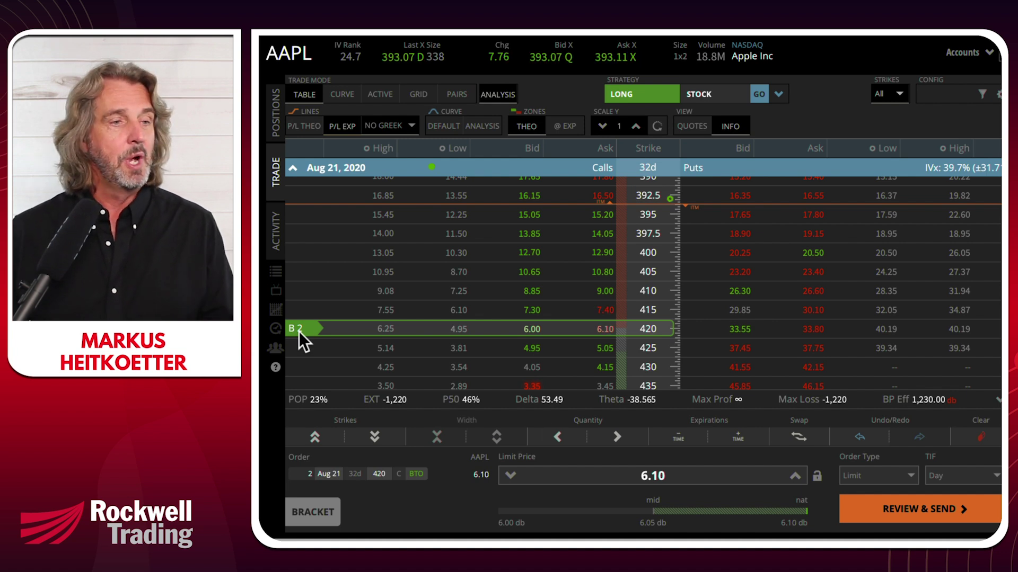
click(564, 436)
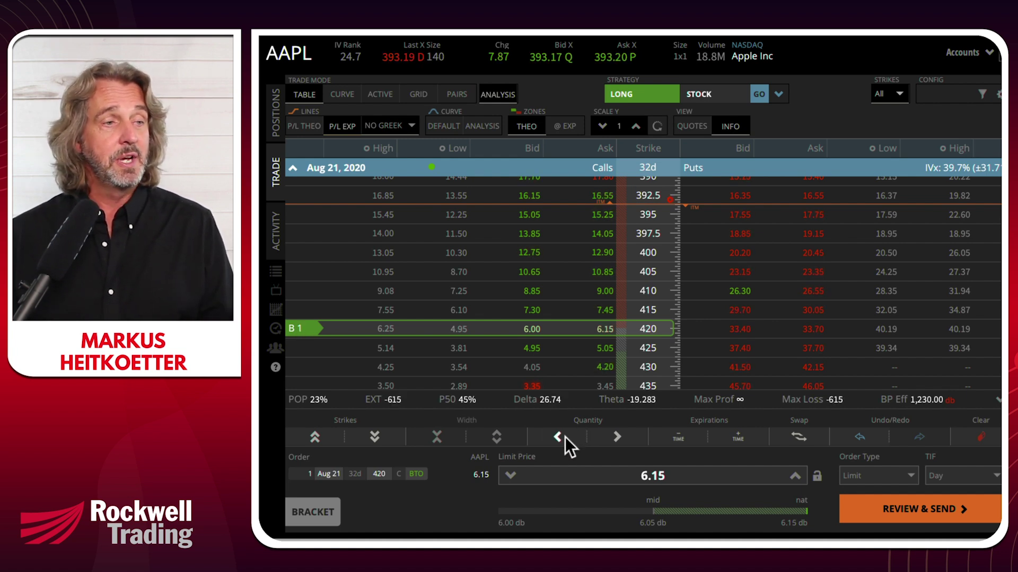
click(298, 331)
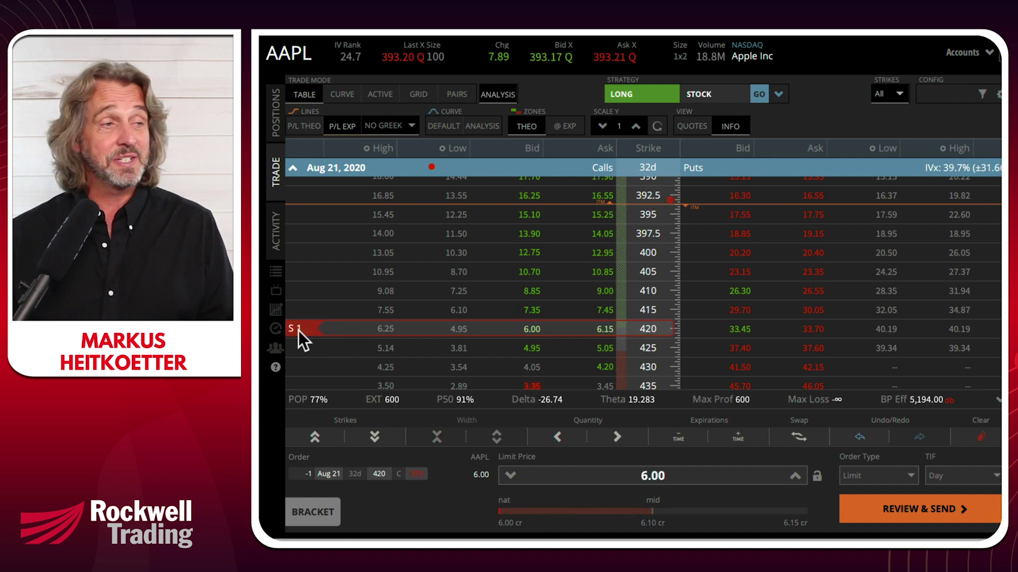
click(298, 330)
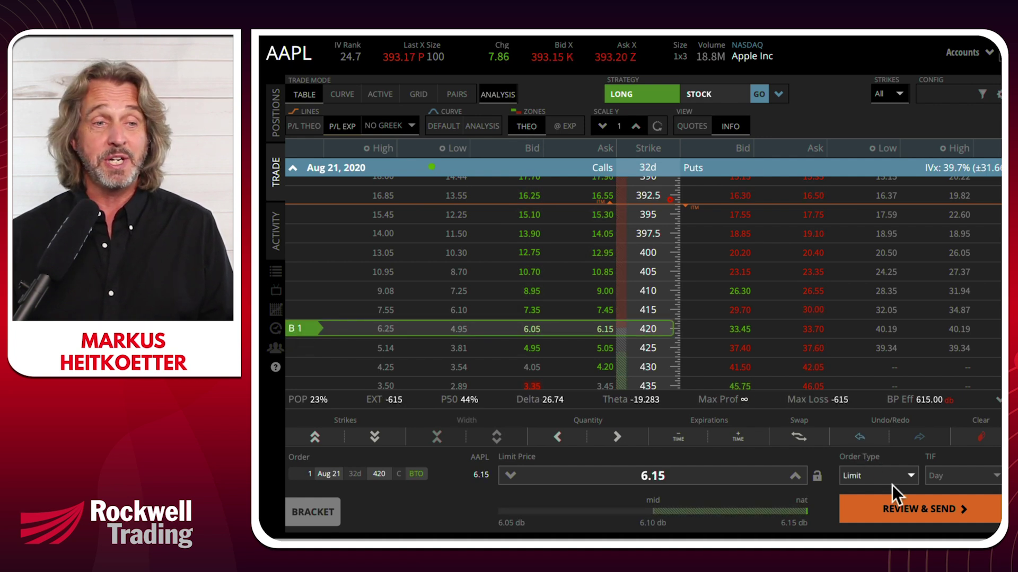
click(900, 511)
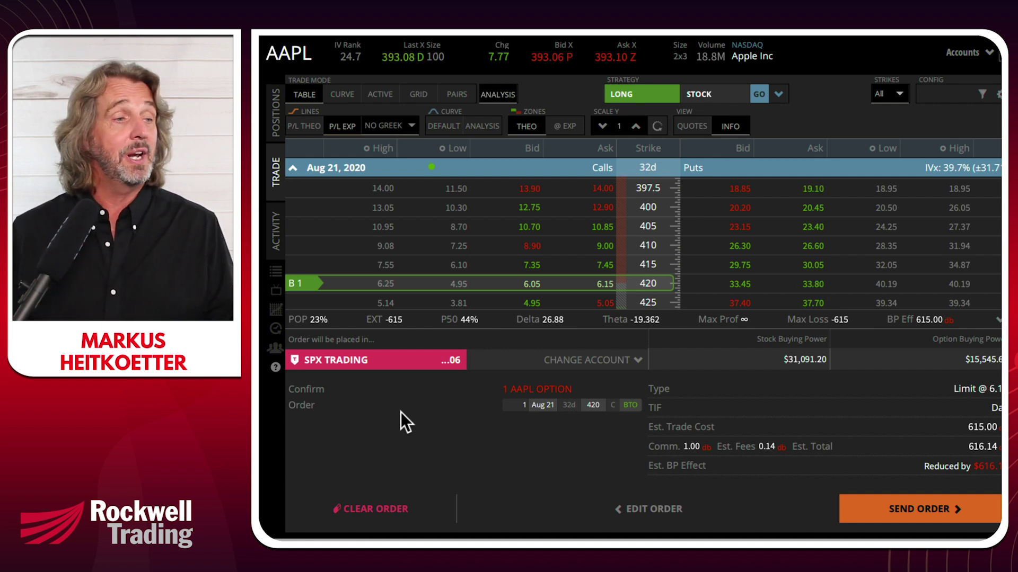
Return from the confirmation to editing the AAPL 420 call order
click(635, 510)
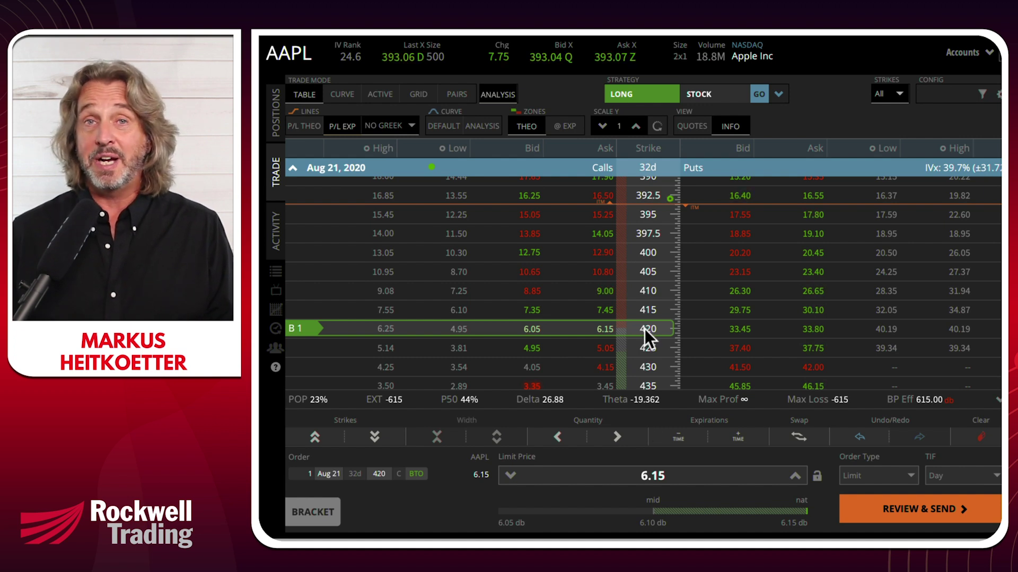
Move the AAPL call order to the Aug 21 430 strike at a 4.20 limit
drag(641, 329, 634, 359)
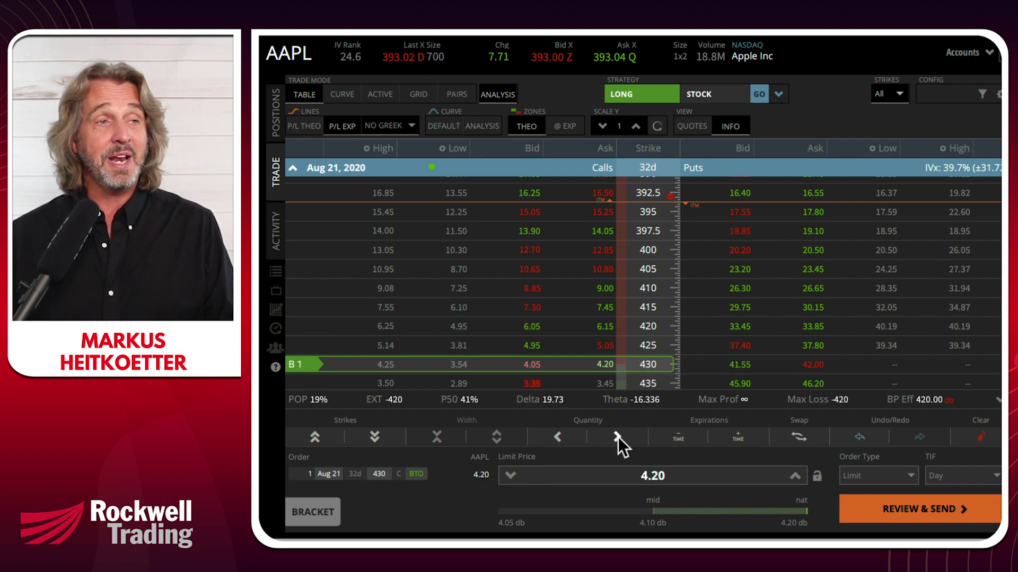
click(736, 436)
scroll(664, 358, down, 5)
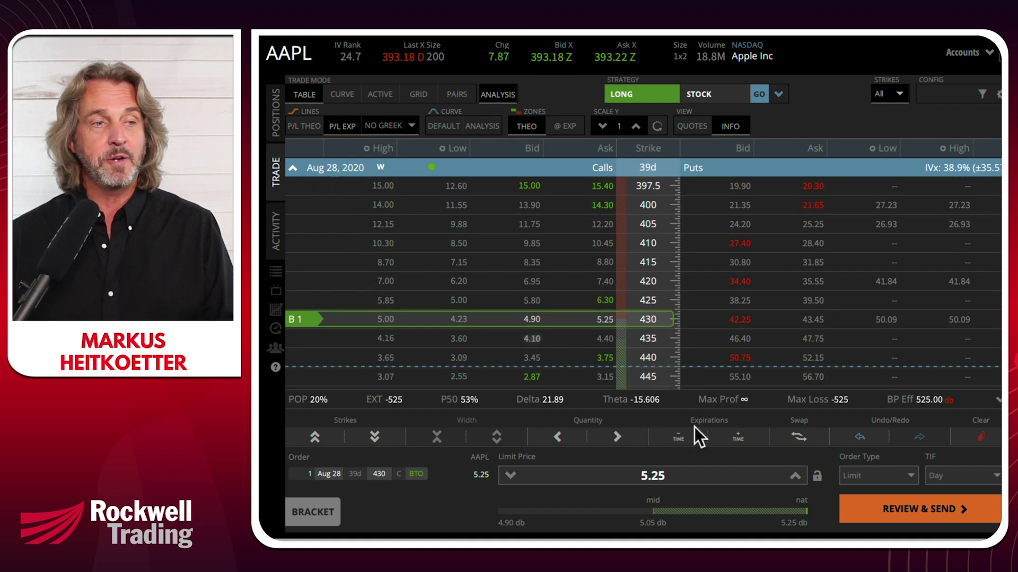
click(675, 437)
scroll(489, 286, down, 3)
scroll(490, 287, down, 3)
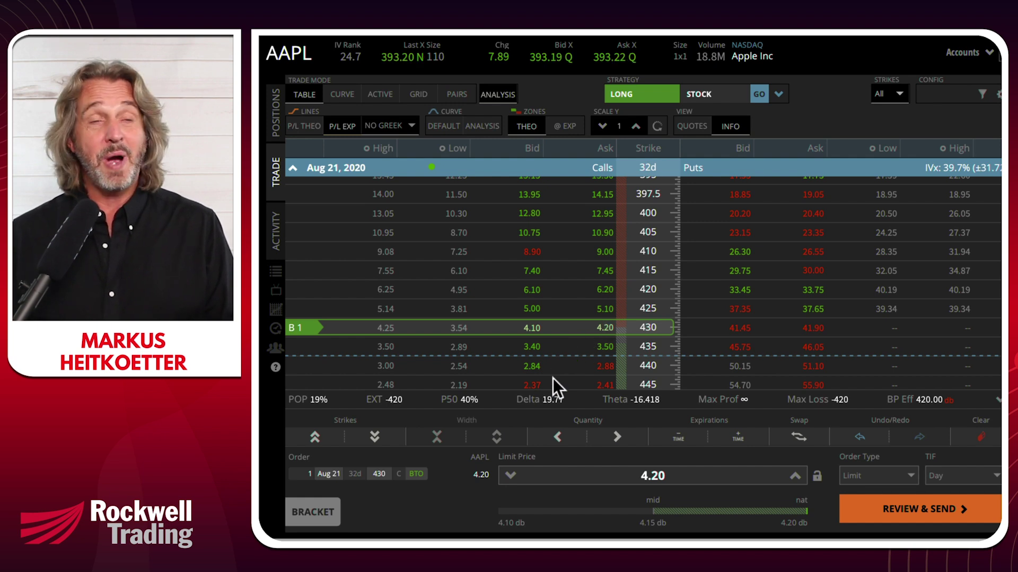
click(778, 95)
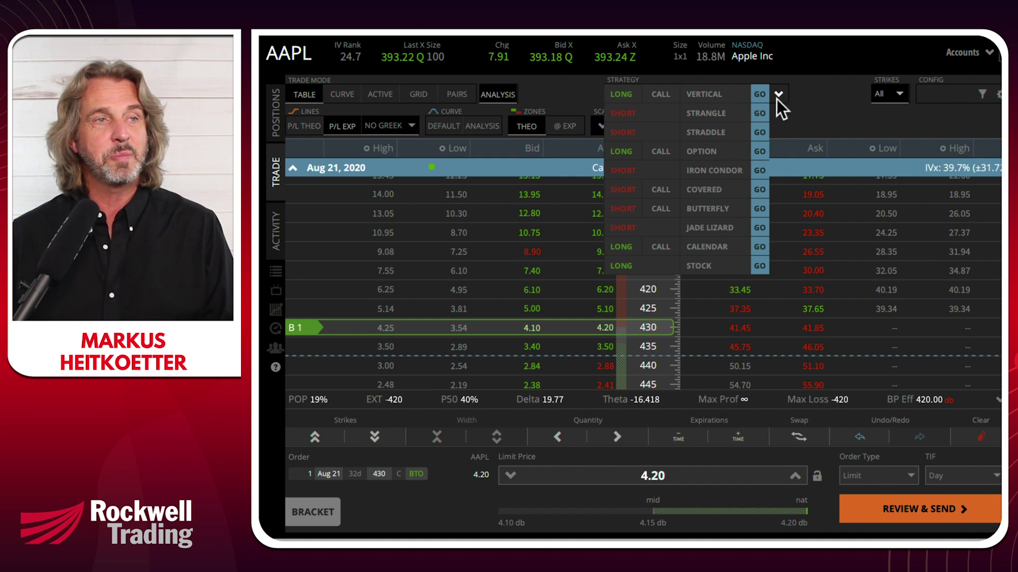
Close the Strategy list without changing the AAPL 430 call order
click(775, 95)
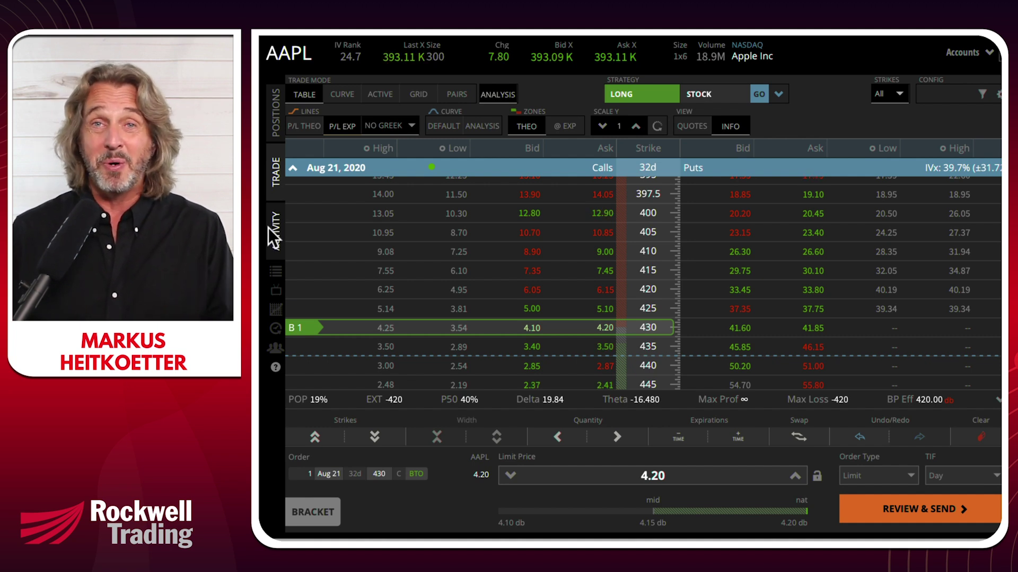
Go through Positions and Trade to the Activity page listing working DCP and CALX orders
click(275, 129)
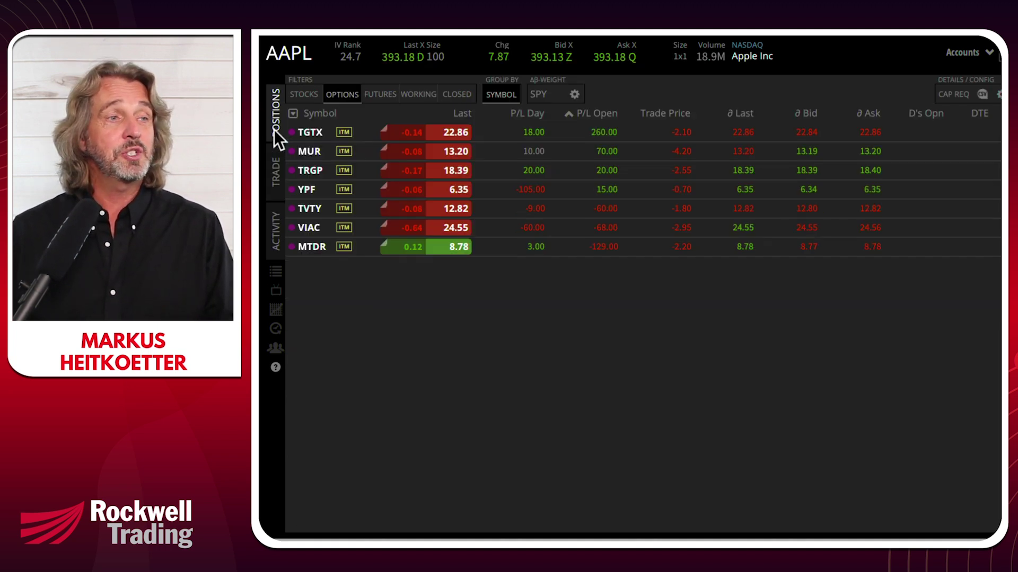
click(272, 176)
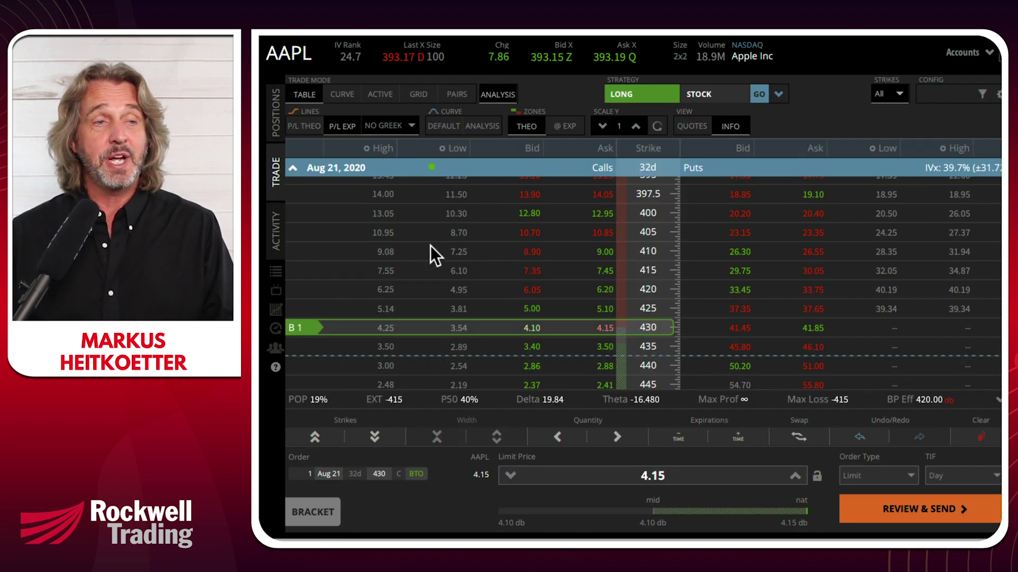
click(276, 229)
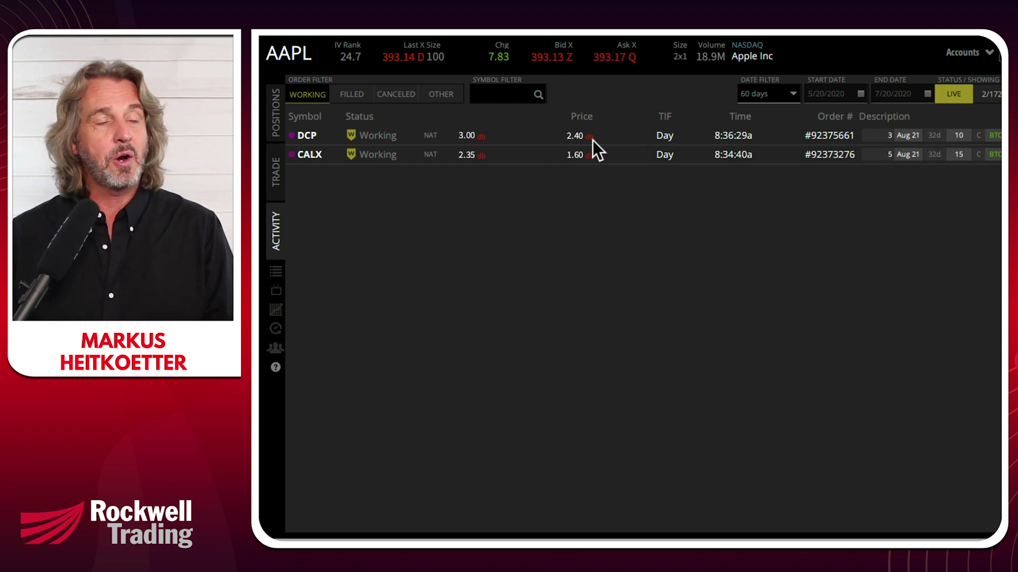
Filter the activity to only Filled orders over the last 60 days
click(354, 94)
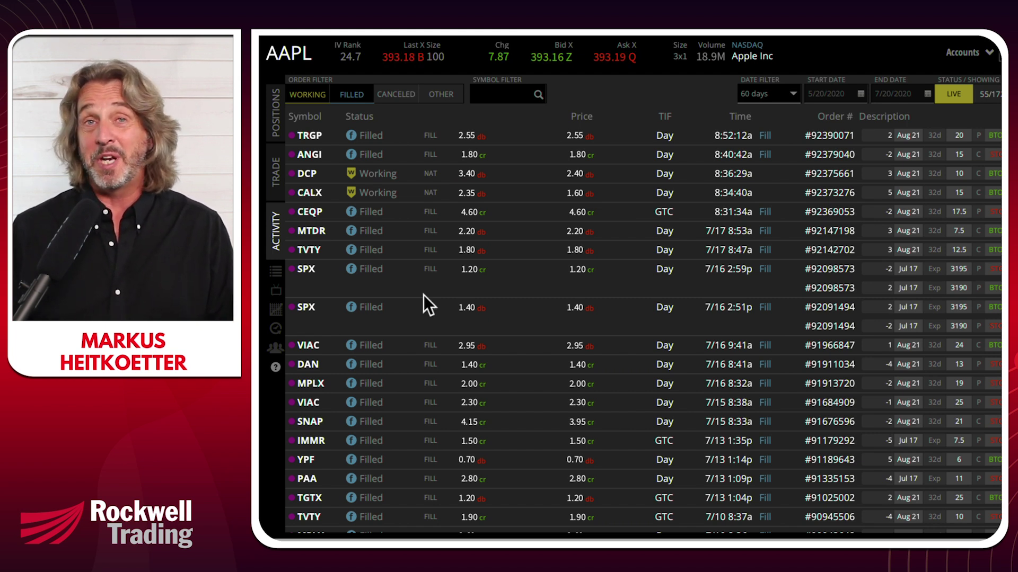
click(393, 93)
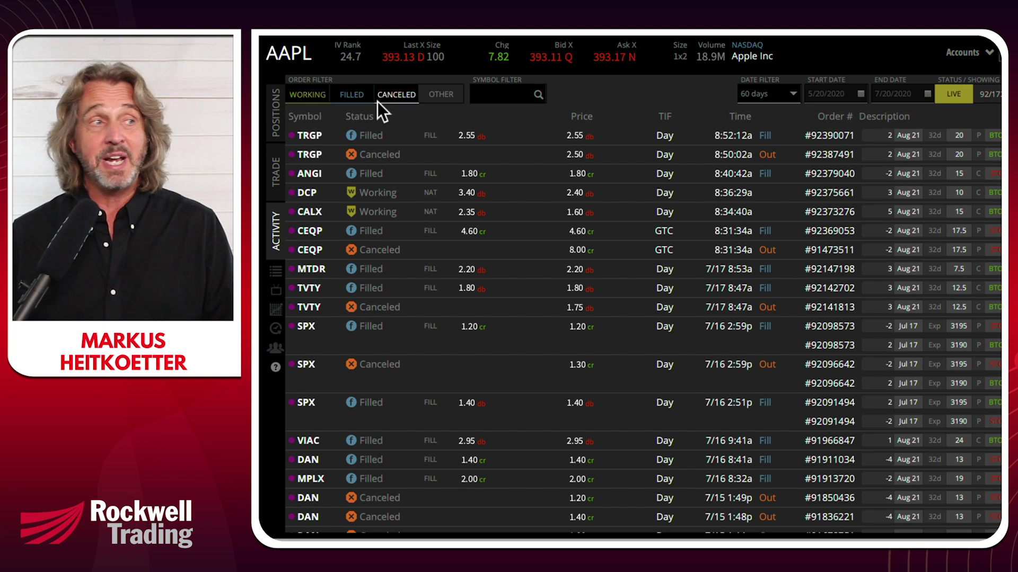
click(350, 95)
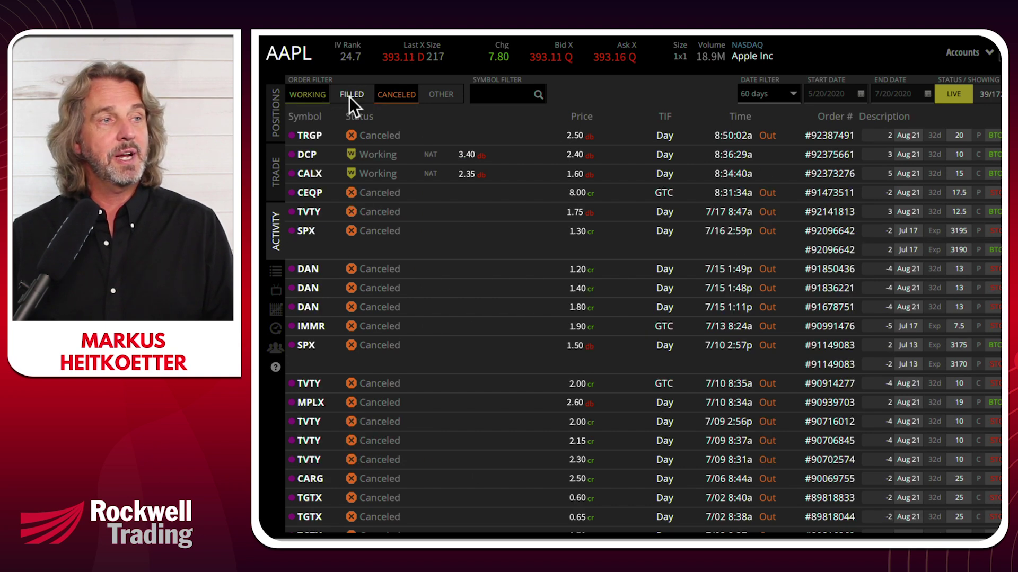
click(312, 95)
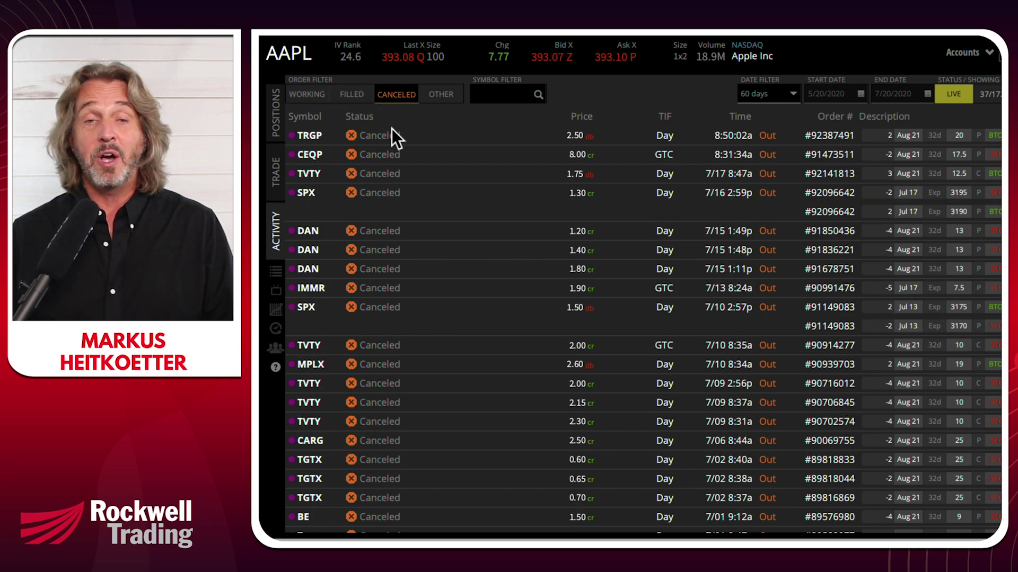
click(391, 95)
click(309, 93)
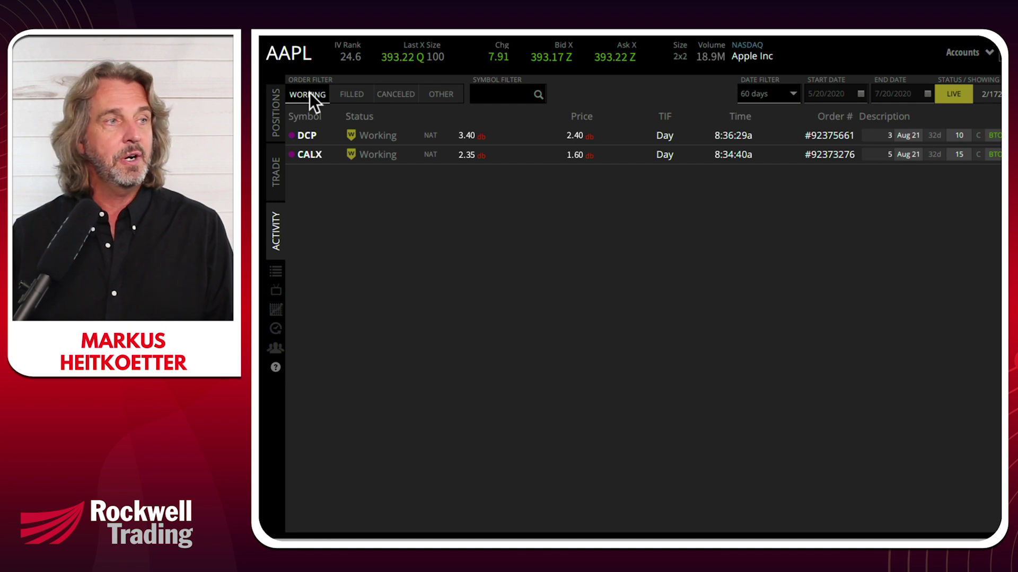
click(309, 93)
click(352, 94)
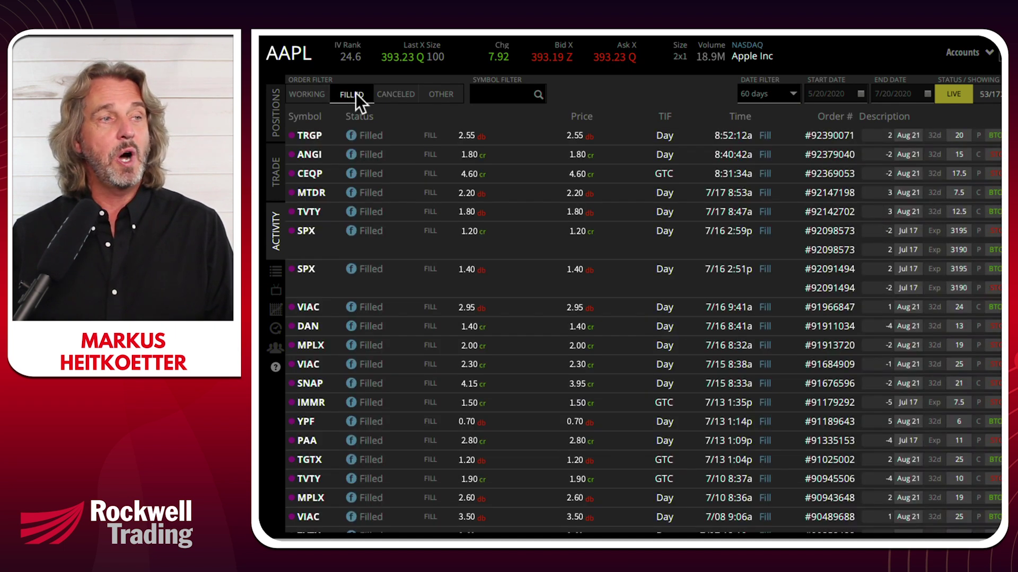
Set the date filter to Today and show only Working orders (DCP, CALX)
click(752, 94)
click(758, 99)
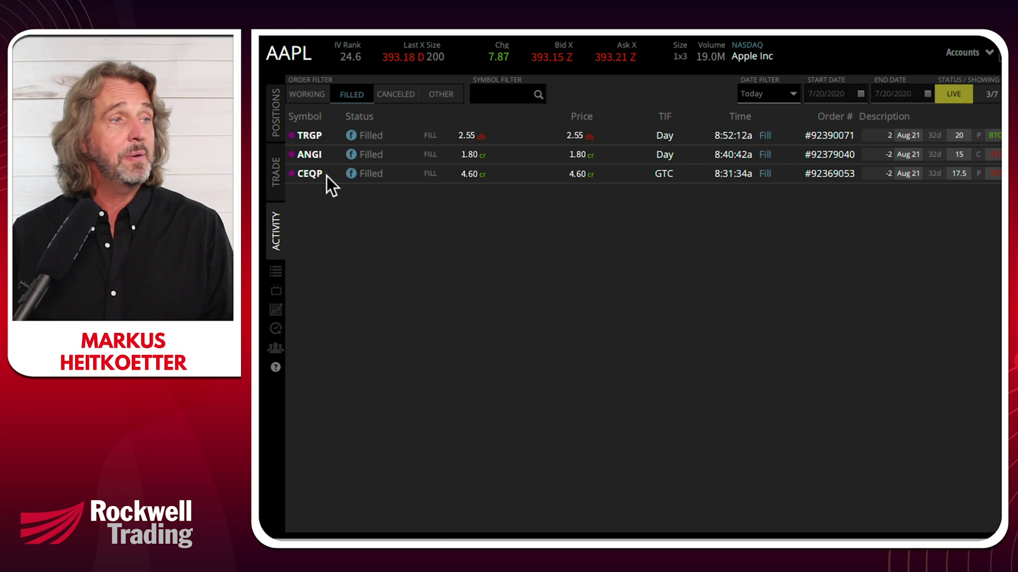
click(307, 96)
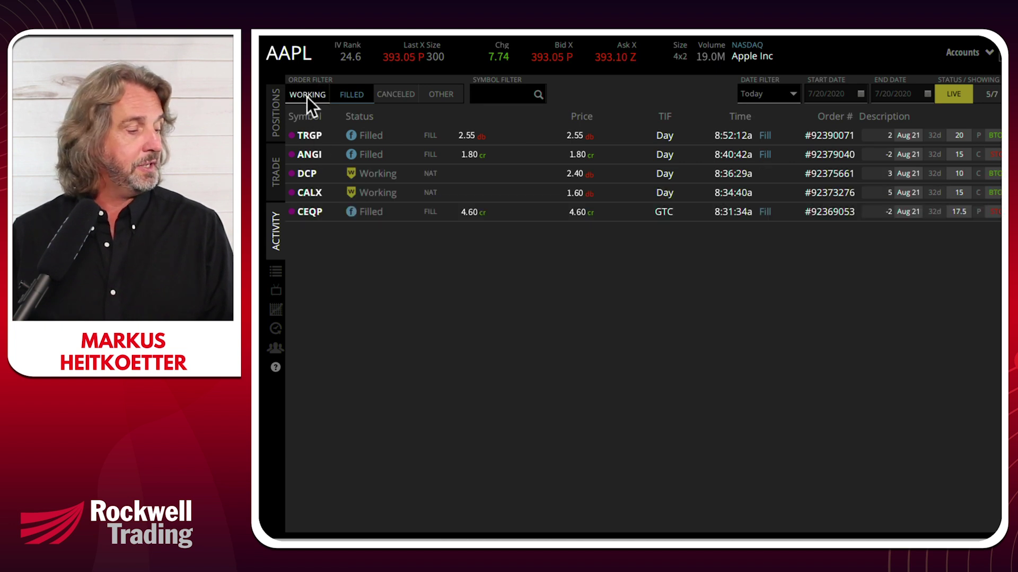
click(353, 96)
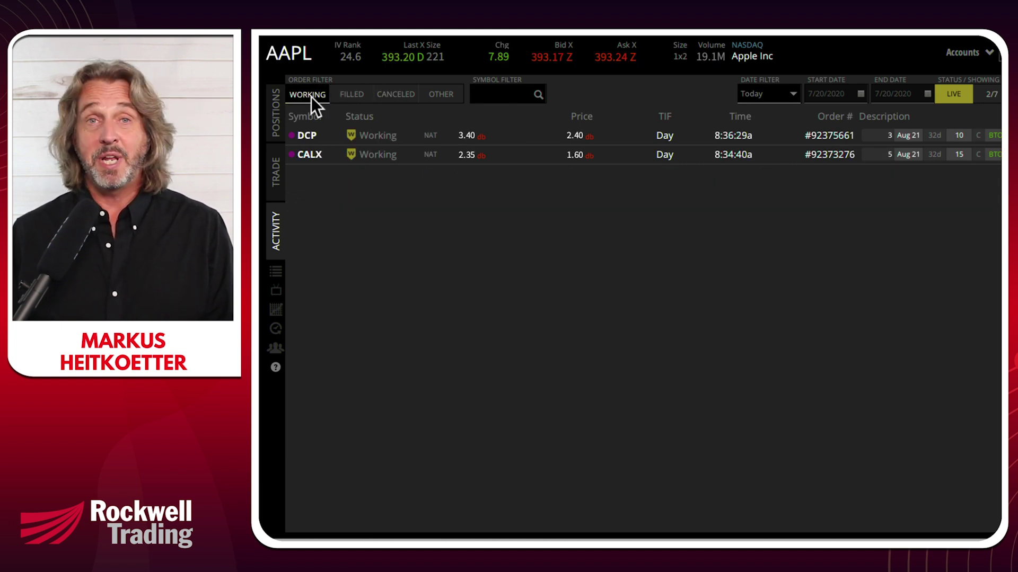